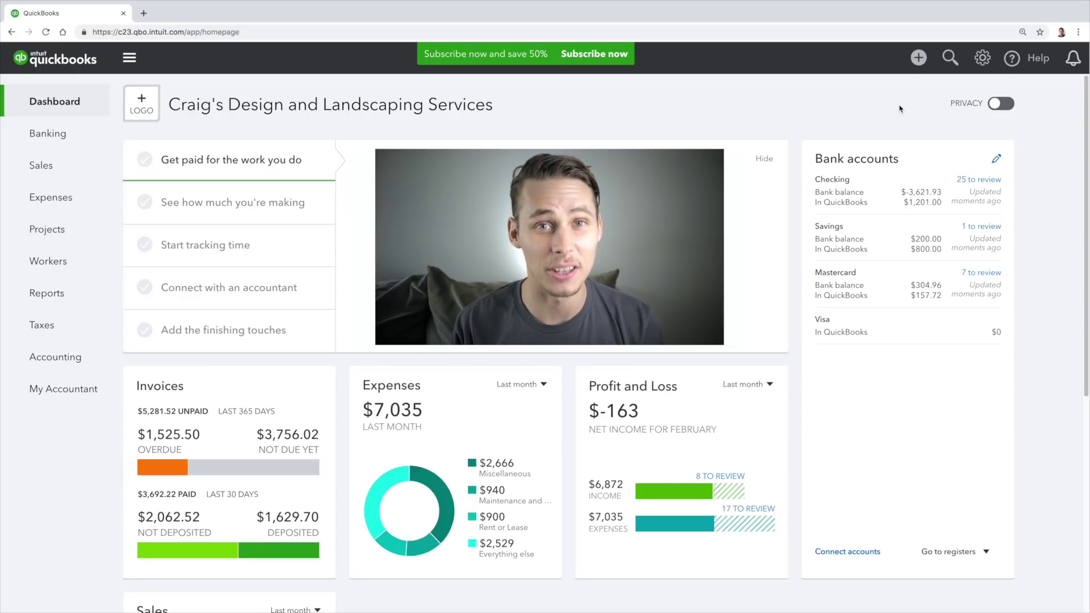
Hide the setup guide on the dashboard and dismiss the note about bringing it back.
left_click(767, 159)
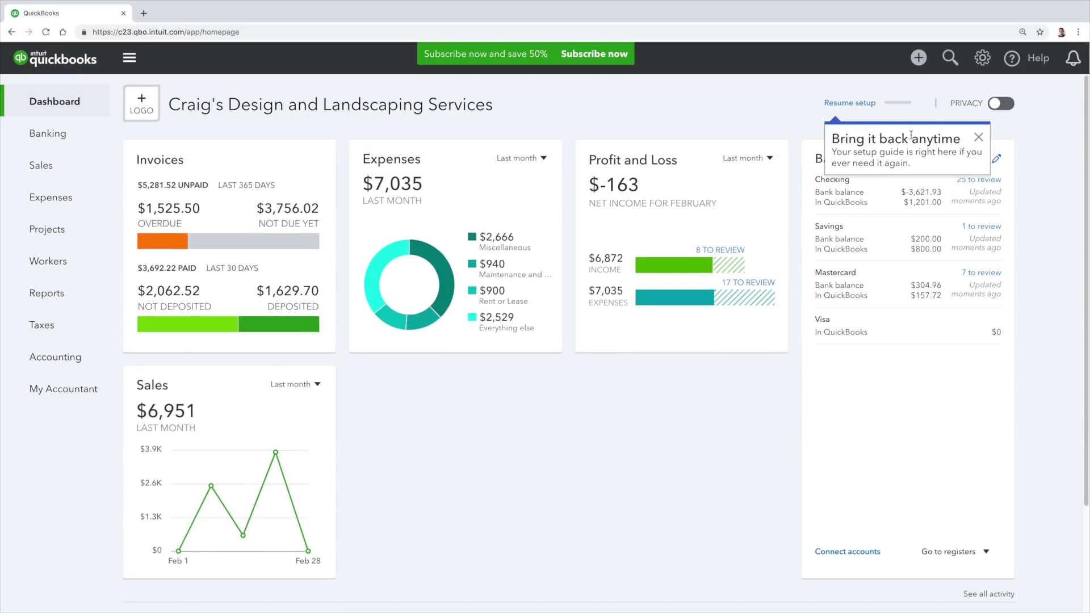
left_click(978, 137)
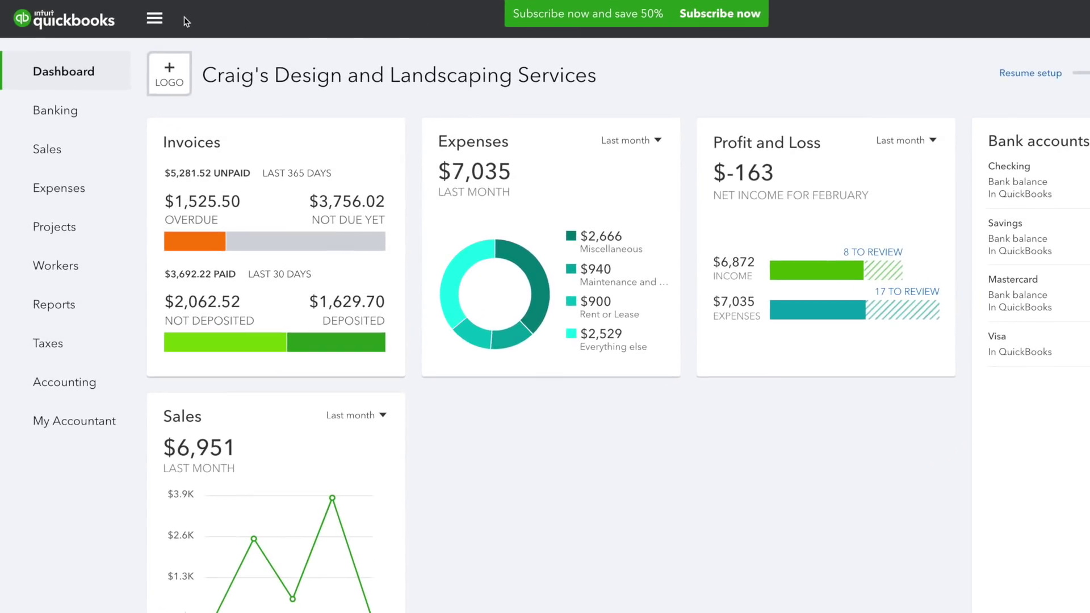
left_click(158, 20)
left_click(32, 19)
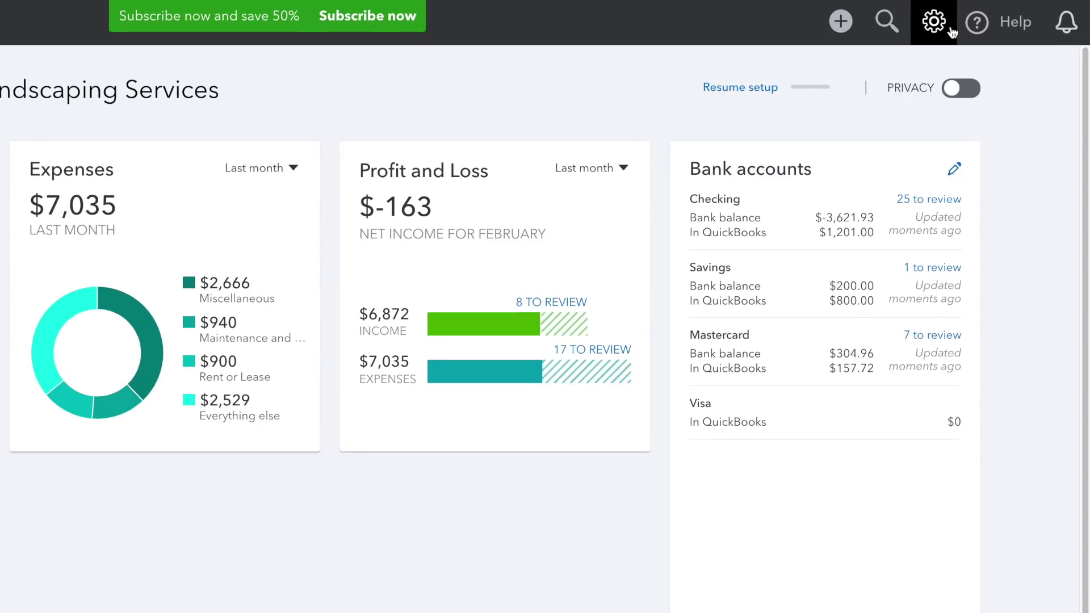
Open the company's Chart of Accounts past its introduction page.
left_click(951, 30)
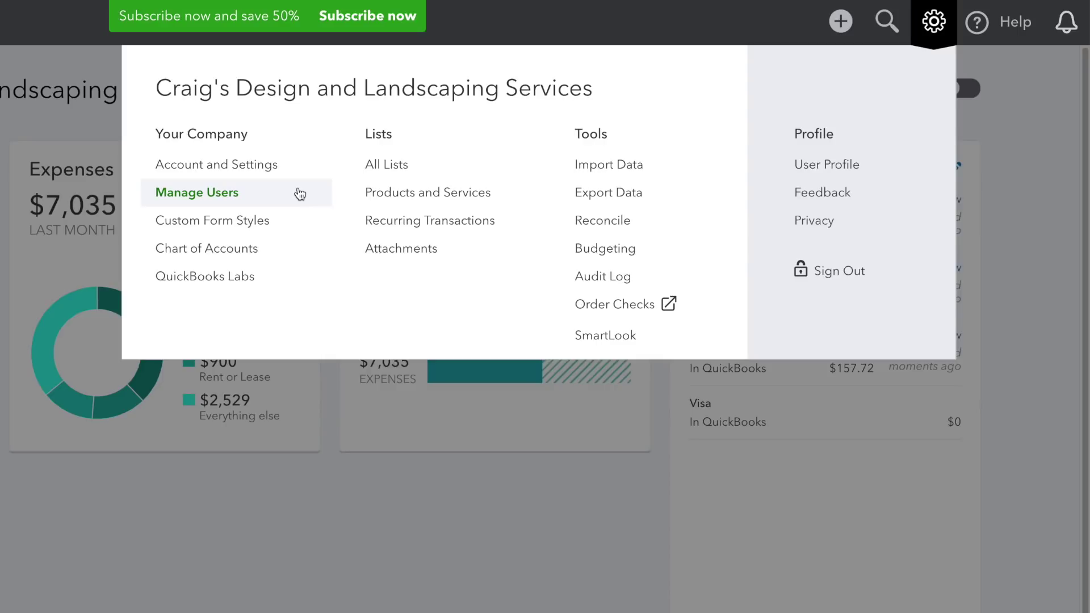
left_click(294, 246)
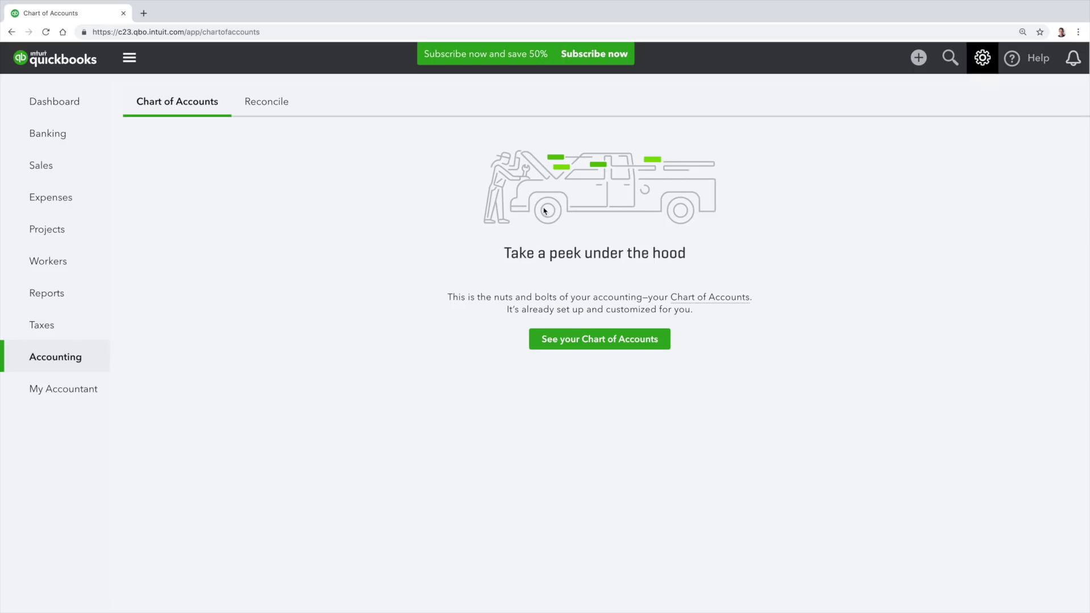
left_click(387, 427)
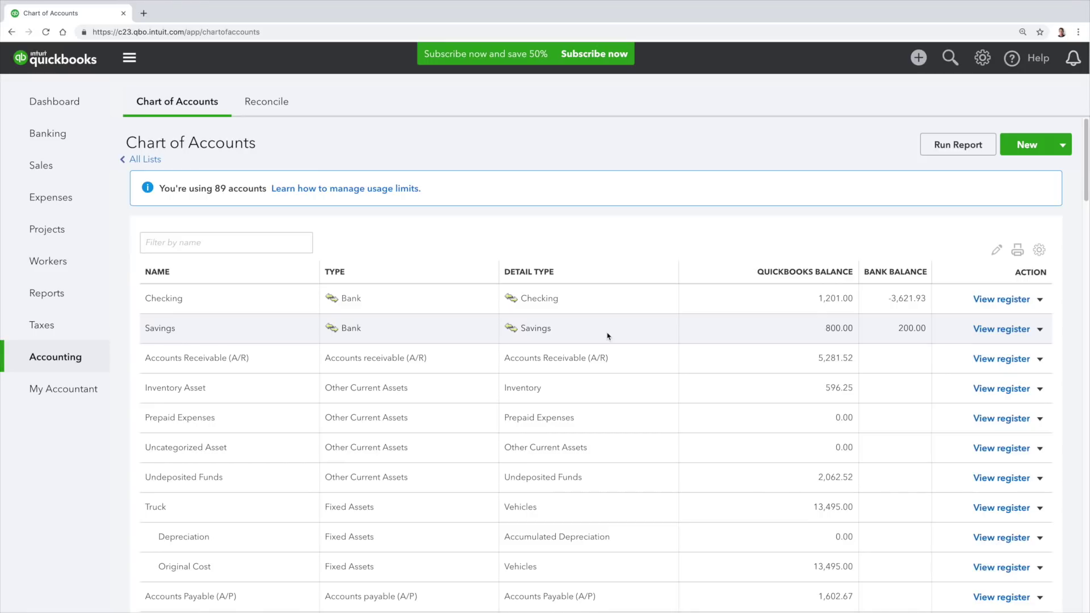
Examine the whole chart of accounts, from bank and liability accounts through income, expenses and other expenses.
scroll(607, 336, "down", 10)
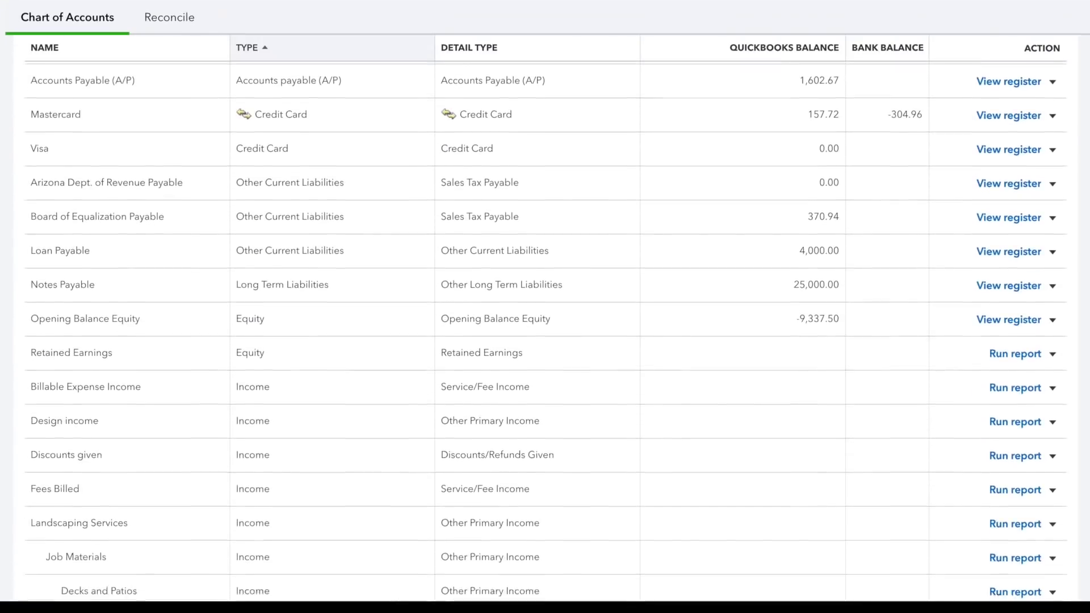
scroll(545, 330, "down", 8)
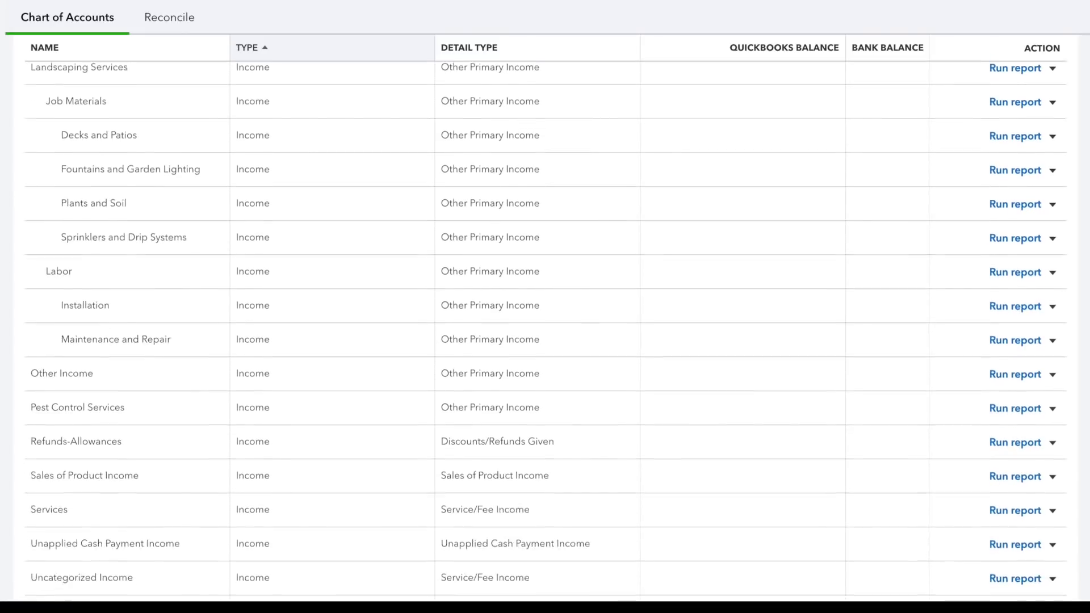
scroll(545, 331, "down", 6)
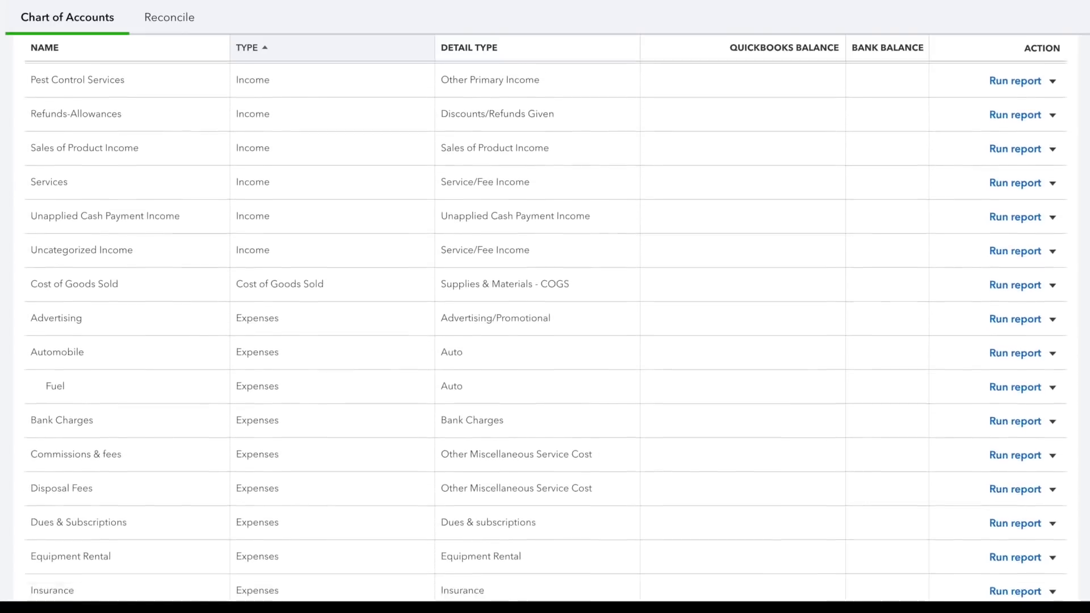
scroll(545, 331, "down", 5)
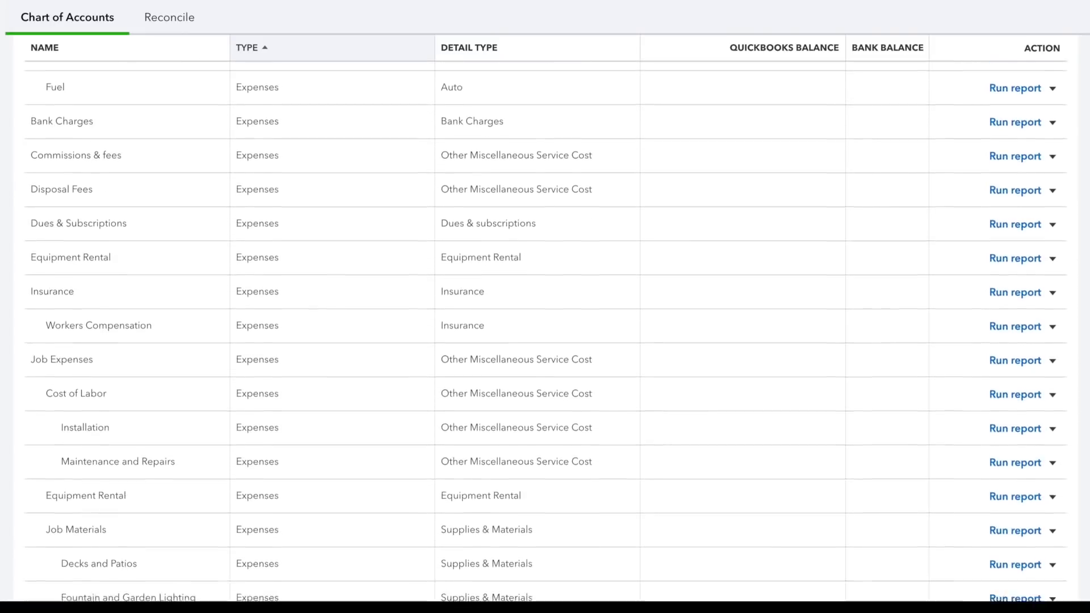
scroll(545, 331, "down", 8)
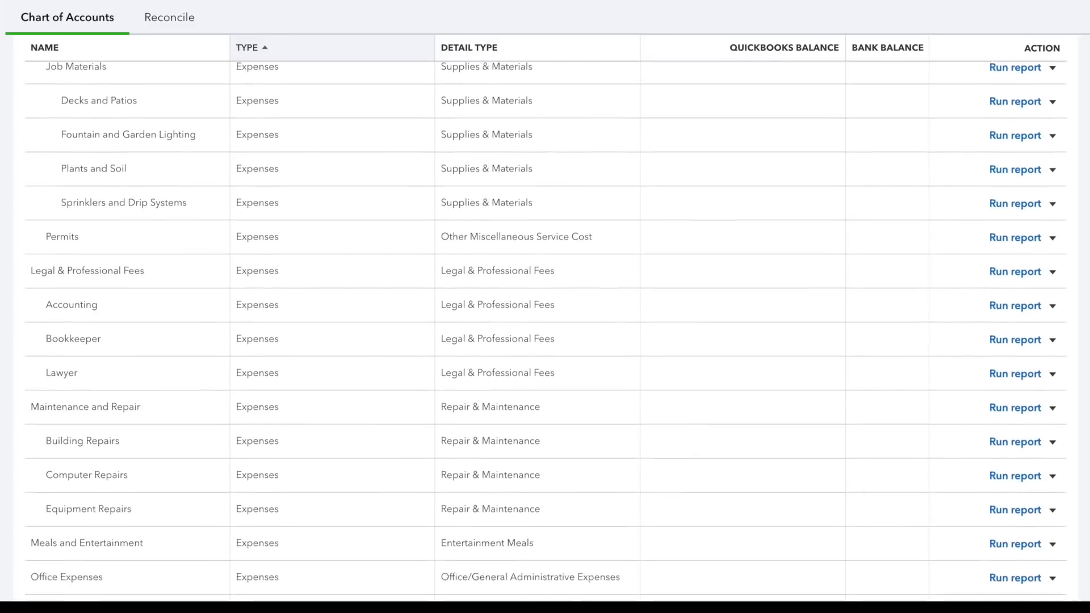
scroll(544, 331, "down", 9)
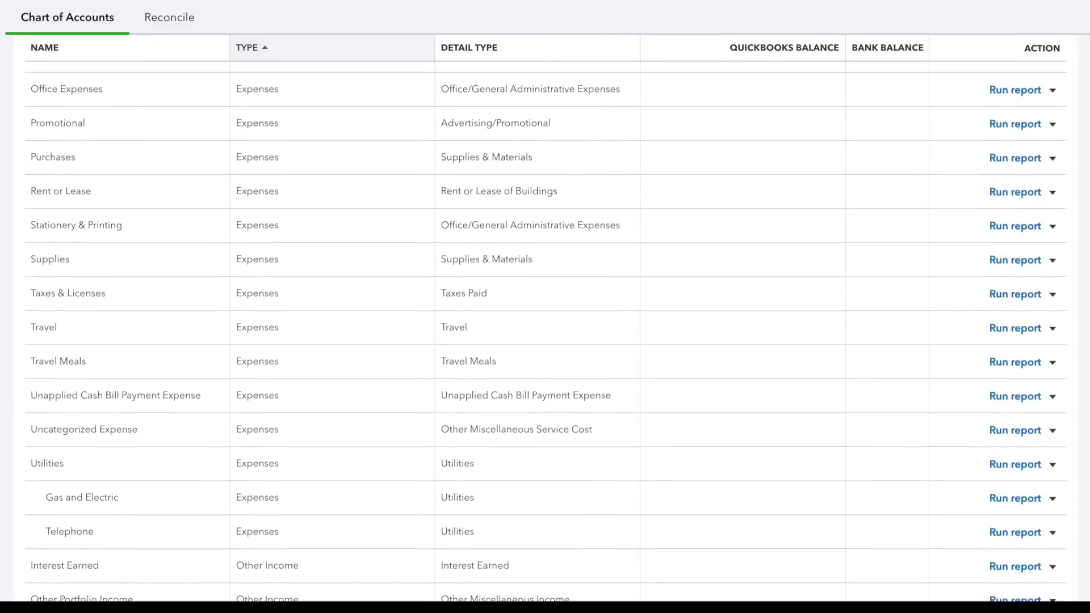
scroll(545, 331, "down", 4)
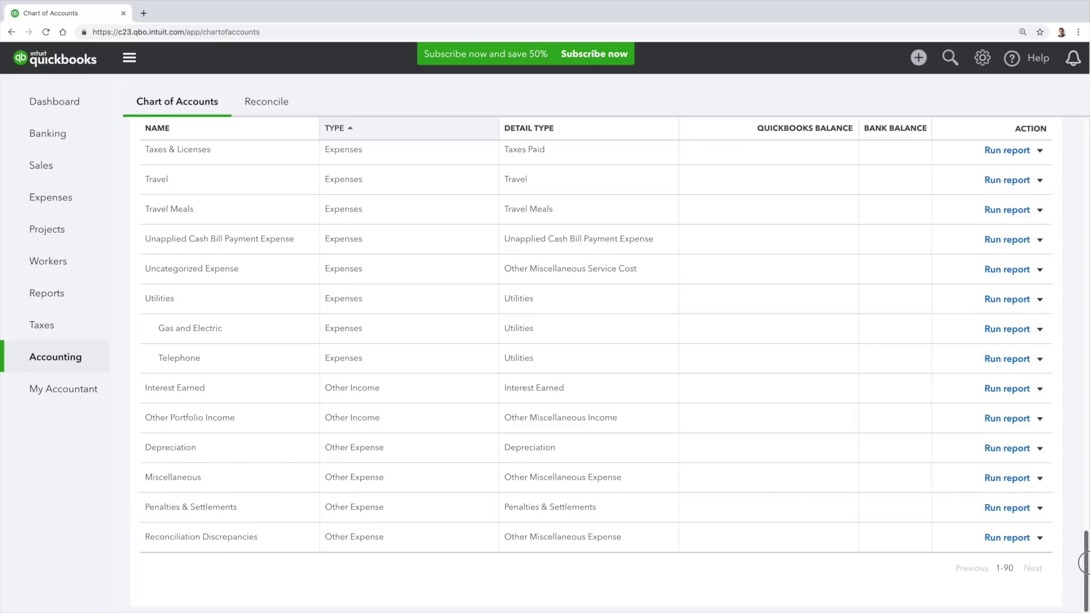
left_click_drag(1086, 562, 1083, 134)
Open the Reconcile tool and get past its introduction to the account reconciliation form.
left_click(981, 60)
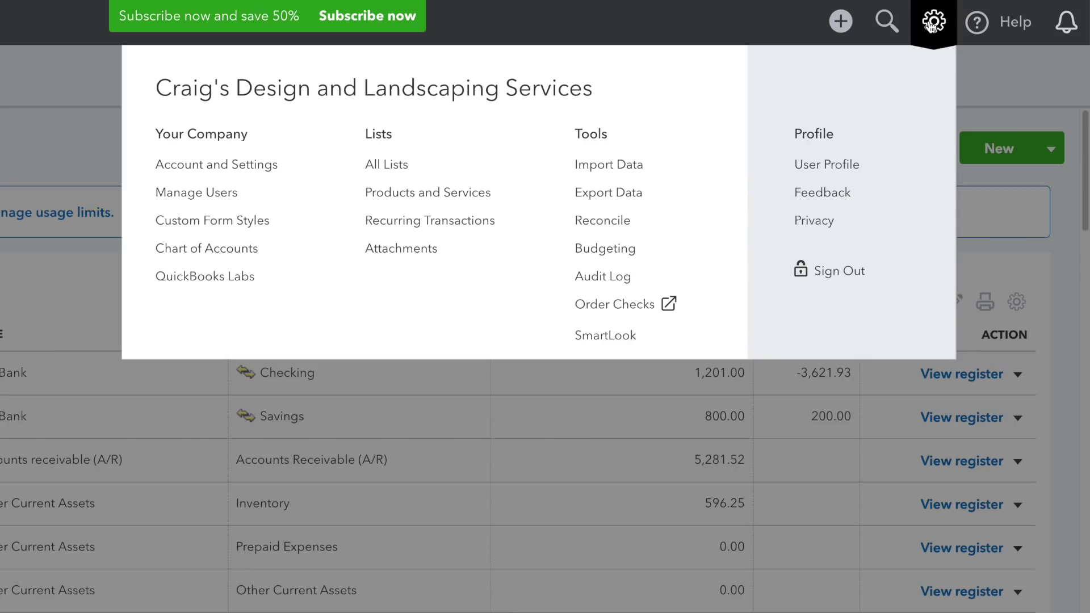
left_click(680, 220)
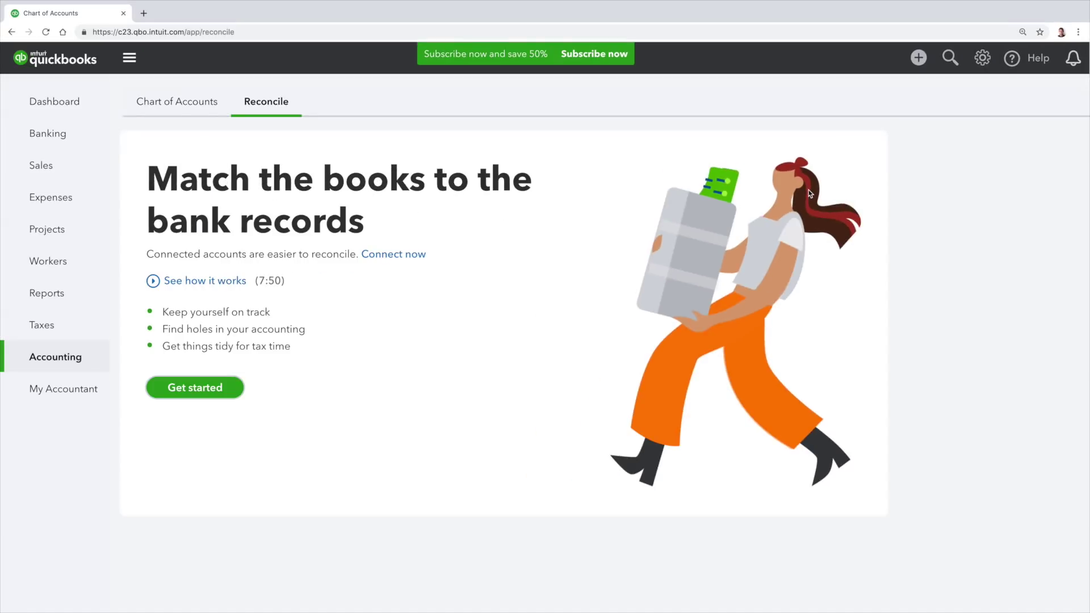
left_click(235, 396)
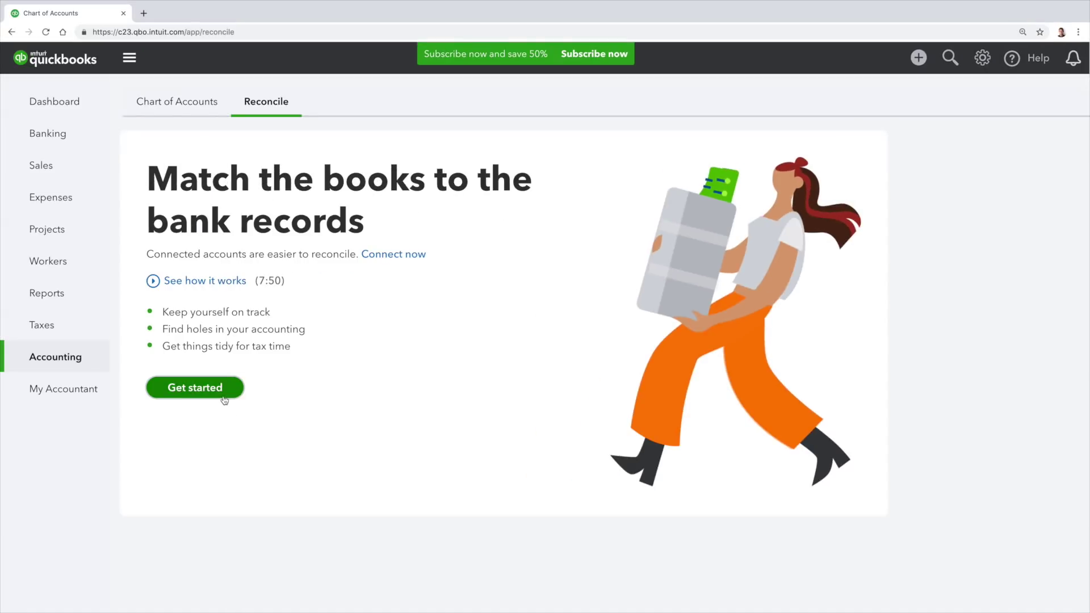
left_click(732, 427)
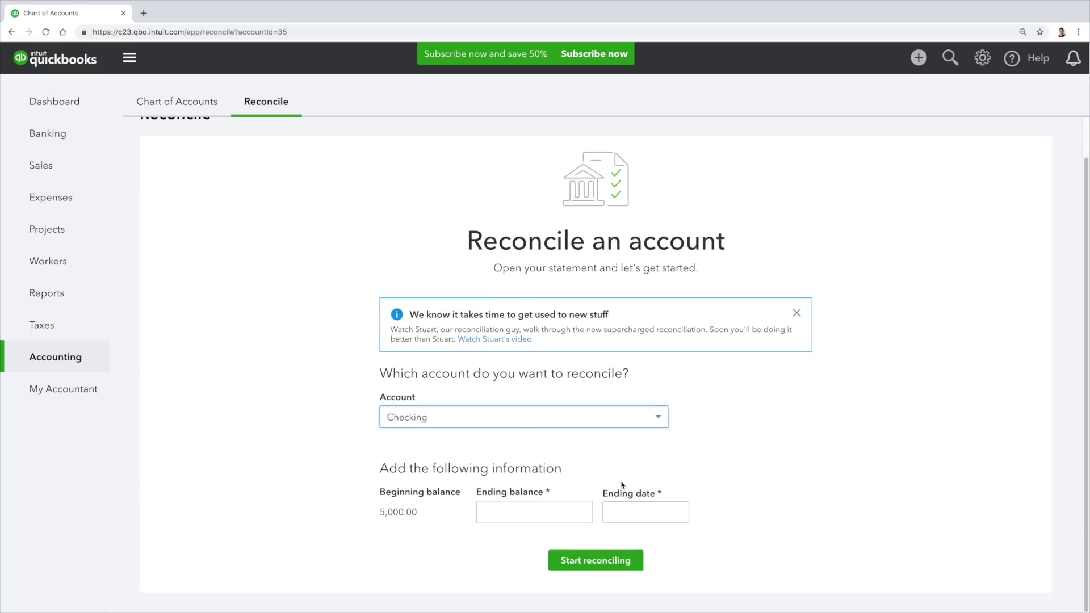
Start reconciling the Checking account with an ending balance of 4,500.00 and an ending date of February 28, 2019.
left_click(579, 510)
type("4500")
left_click(652, 512)
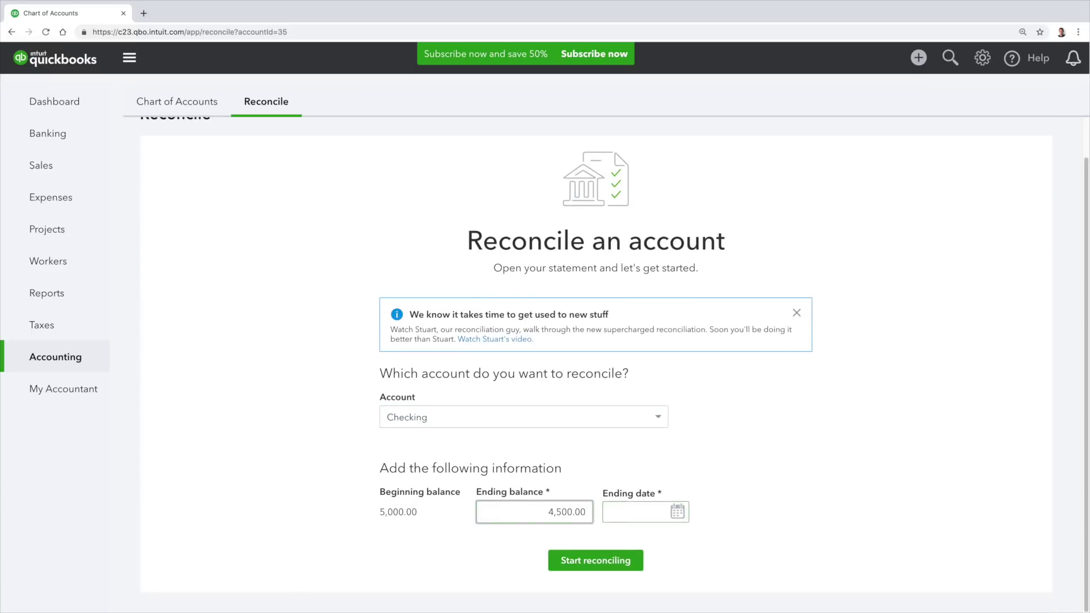
left_click(615, 344)
left_click(691, 448)
left_click(595, 561)
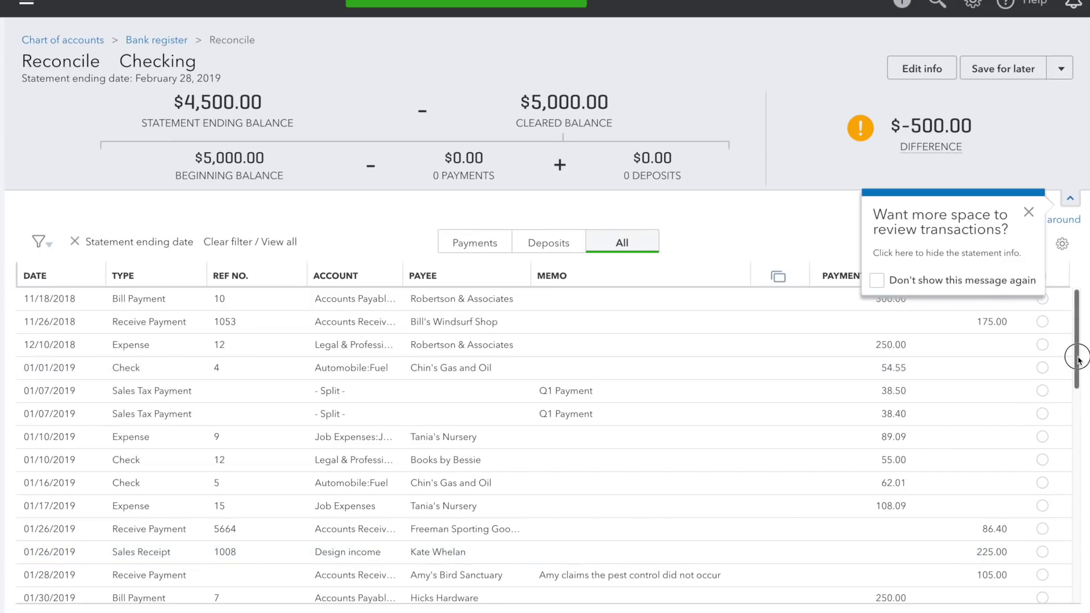
mouse_move(1076, 358)
left_mouse_down()
mouse_move(1084, 565)
mouse_move(1084, 340)
left_mouse_up()
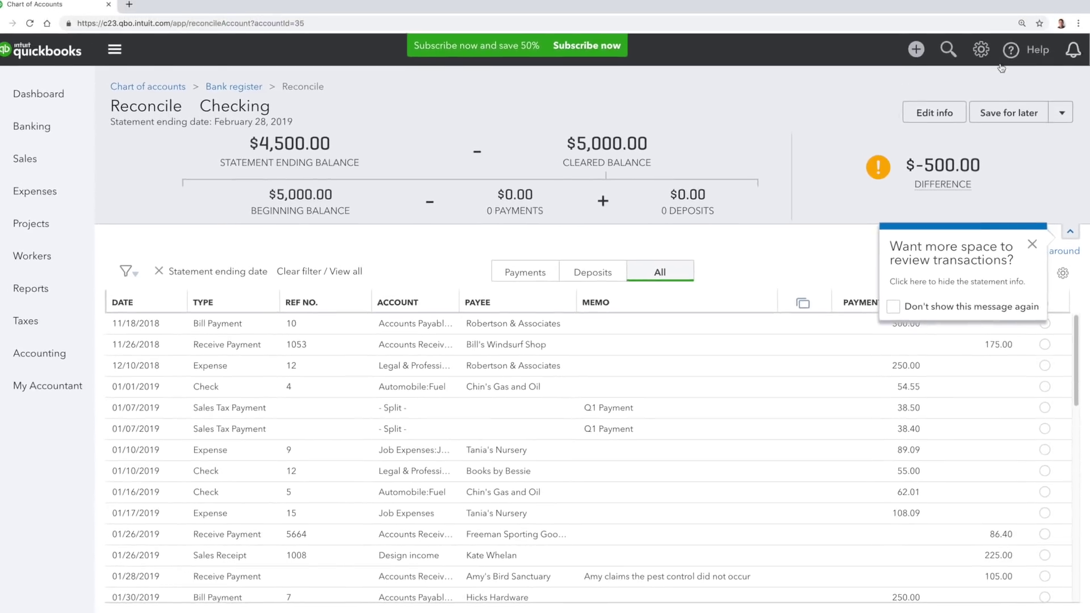
In Account and Settings, set the company's tax ID type to SSN and save the company name section.
left_click(993, 64)
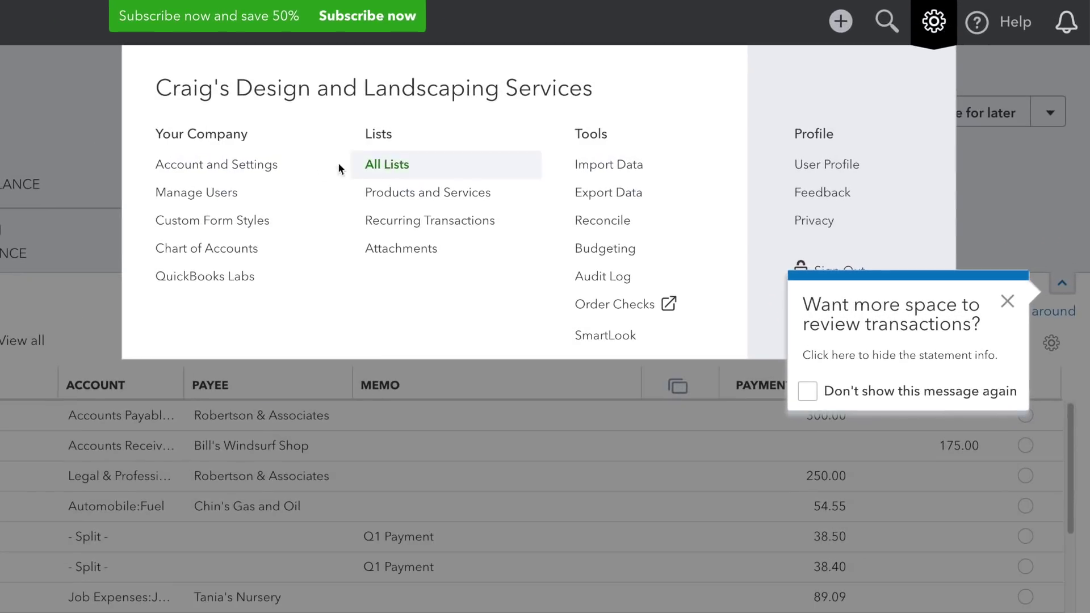
left_click(270, 173)
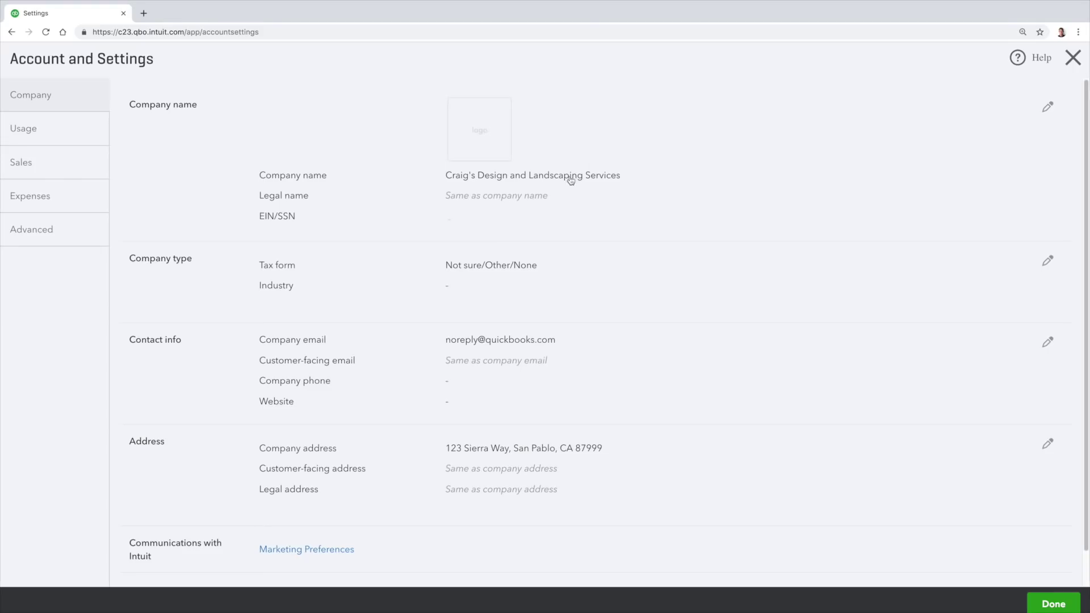
left_click(569, 177)
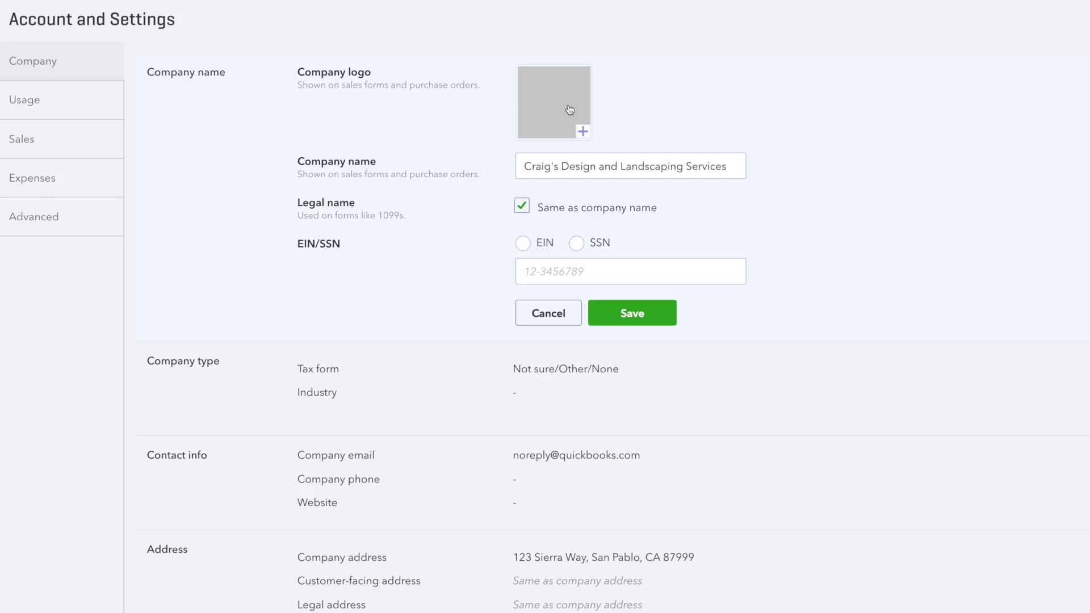
left_click(523, 244)
left_click(576, 244)
left_click(661, 308)
Set the tax form to Small business corporation, two or more owners (Form 1120S), the industry to Lawn and Garden Equipment and Supplies Stores, and save.
left_click(613, 262)
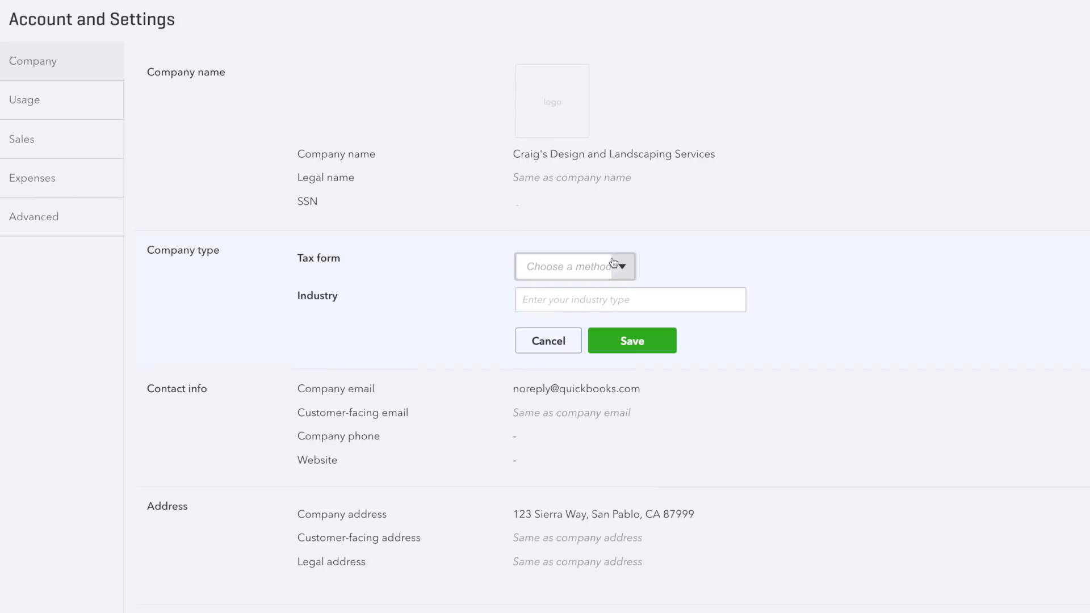
left_click(624, 267)
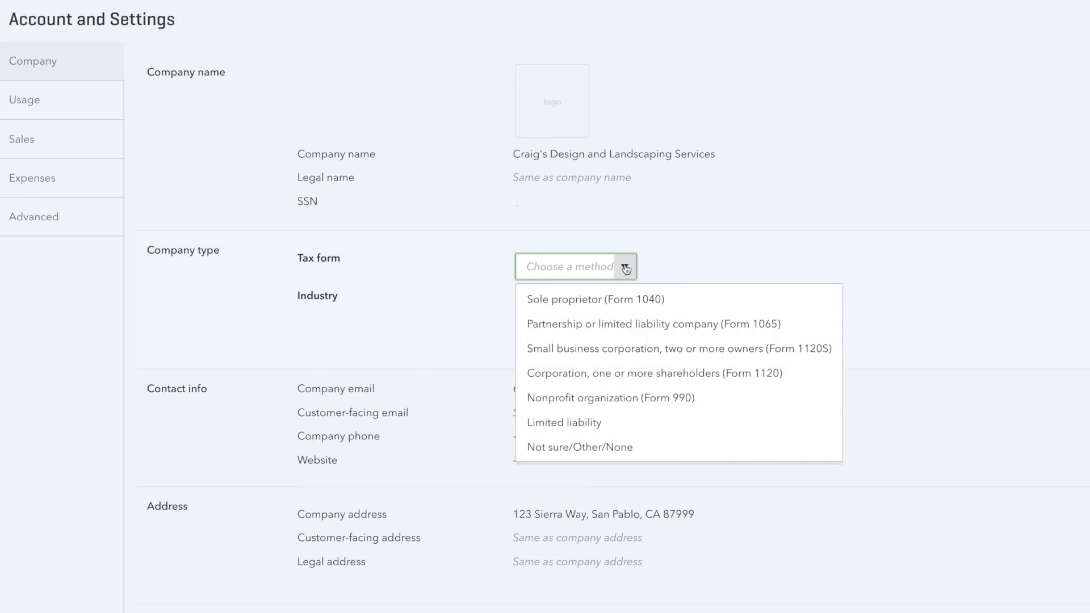
left_click(647, 352)
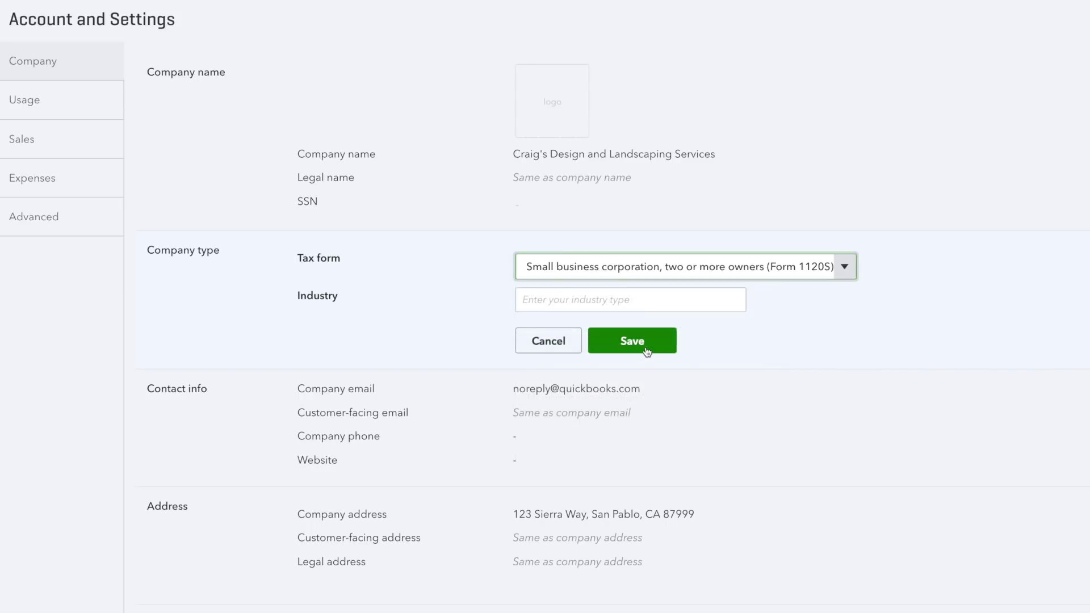
type("garden")
left_click(666, 407)
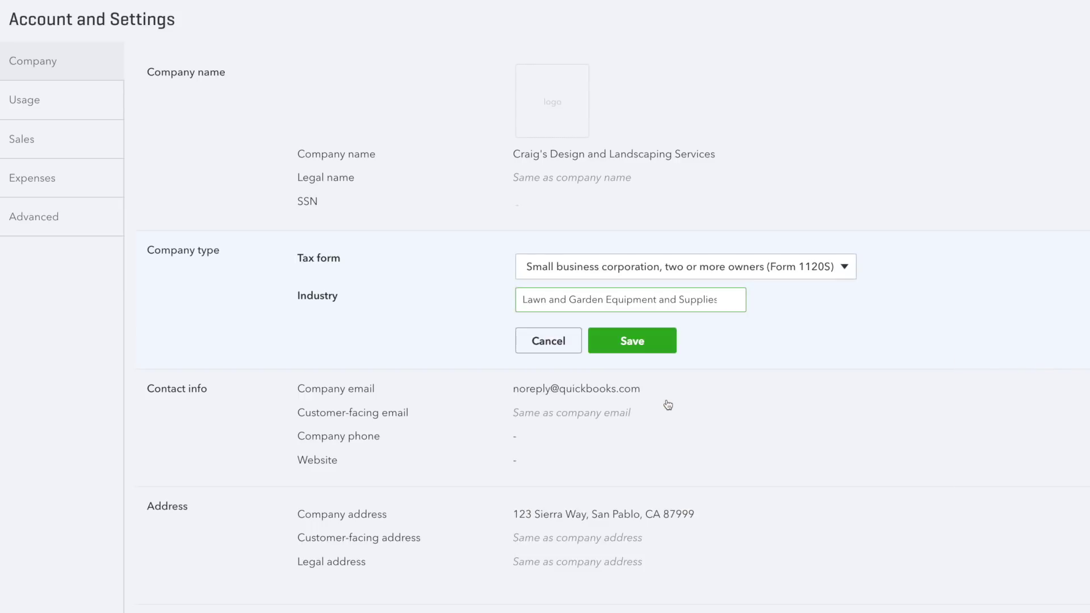
left_click(652, 348)
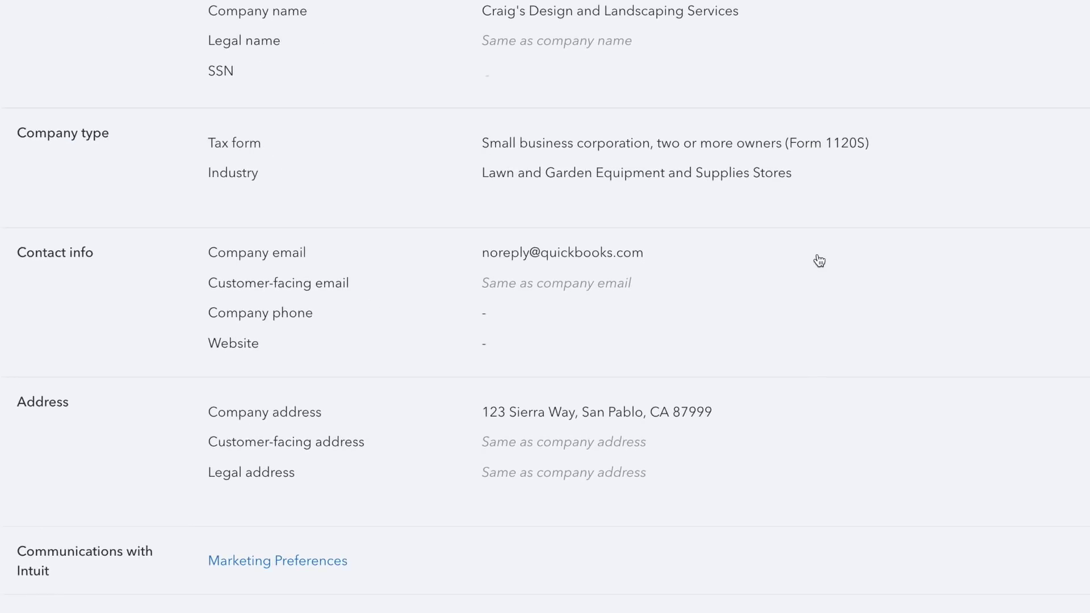
Examine the editable contact info and address settings, including a separate customer-facing address, and leave without saving.
left_click(662, 270)
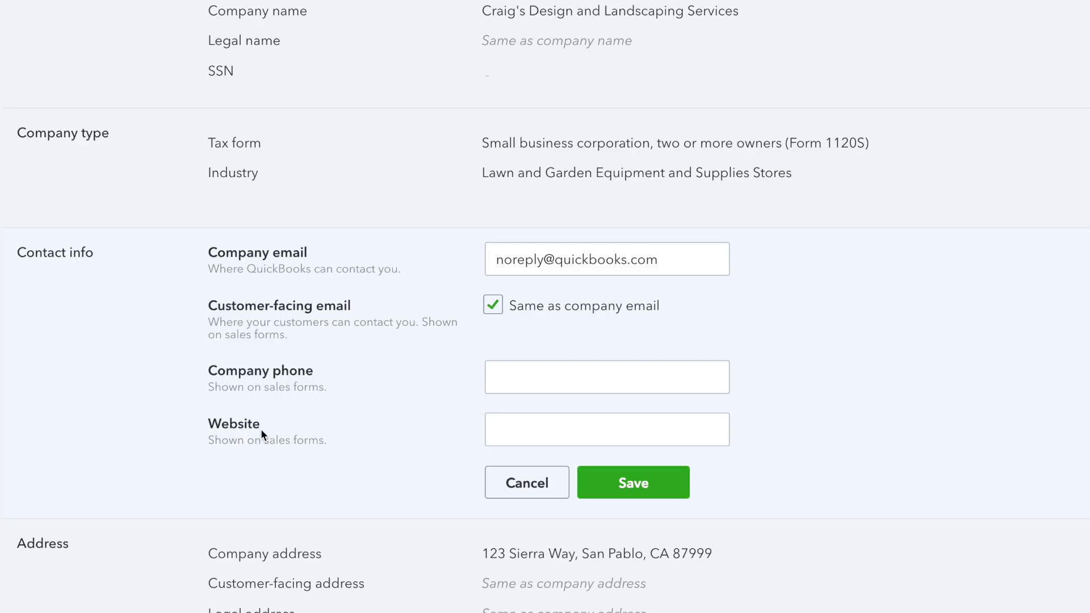
left_click(504, 484)
left_click(363, 429)
scroll(363, 421, "down", 3)
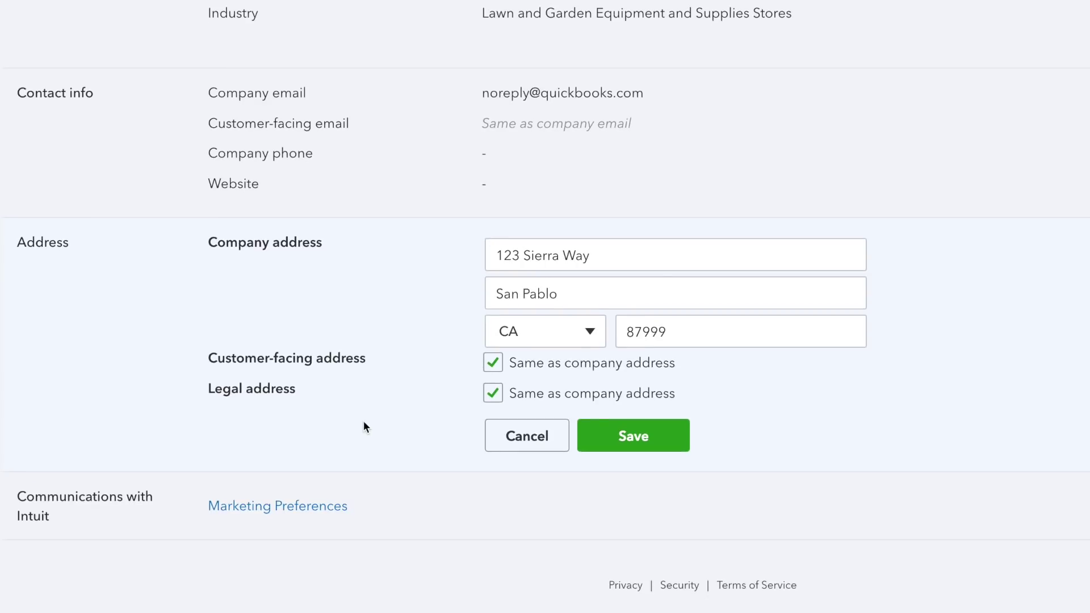
left_click(497, 360)
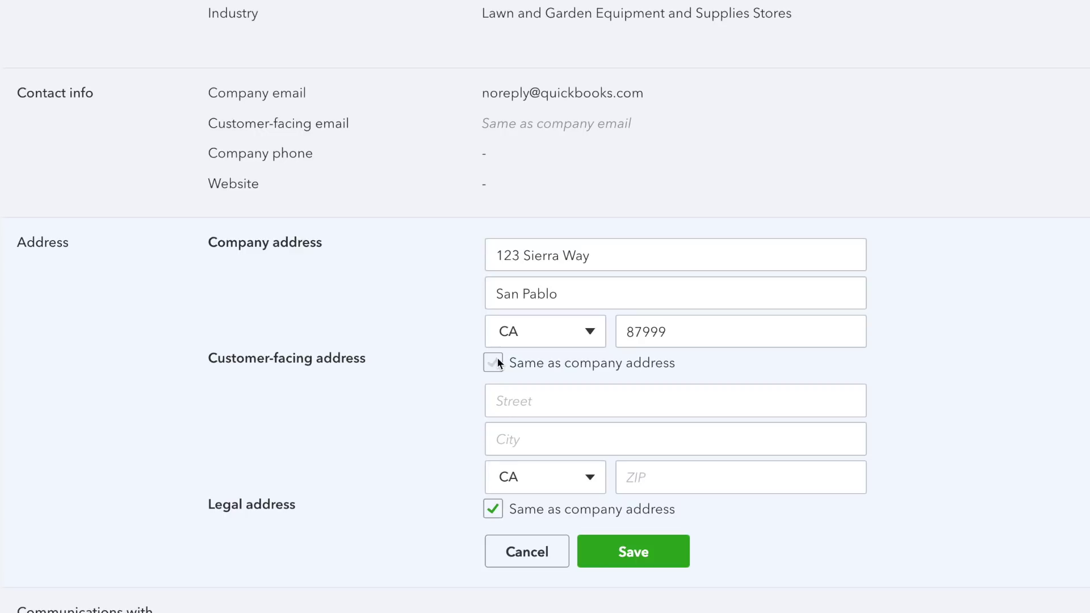
left_click(493, 362)
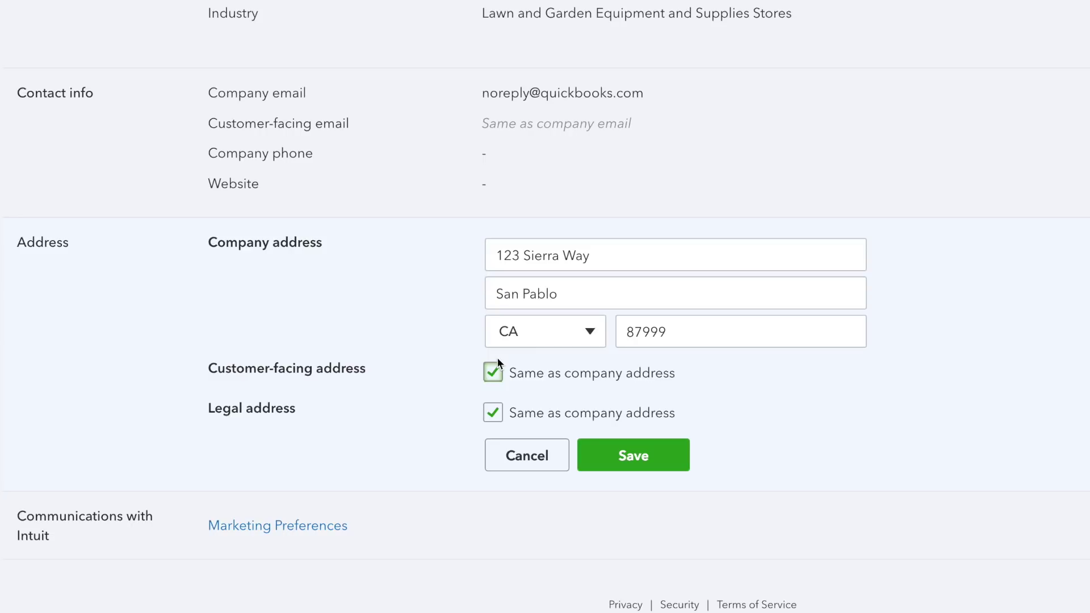
left_click(1072, 57)
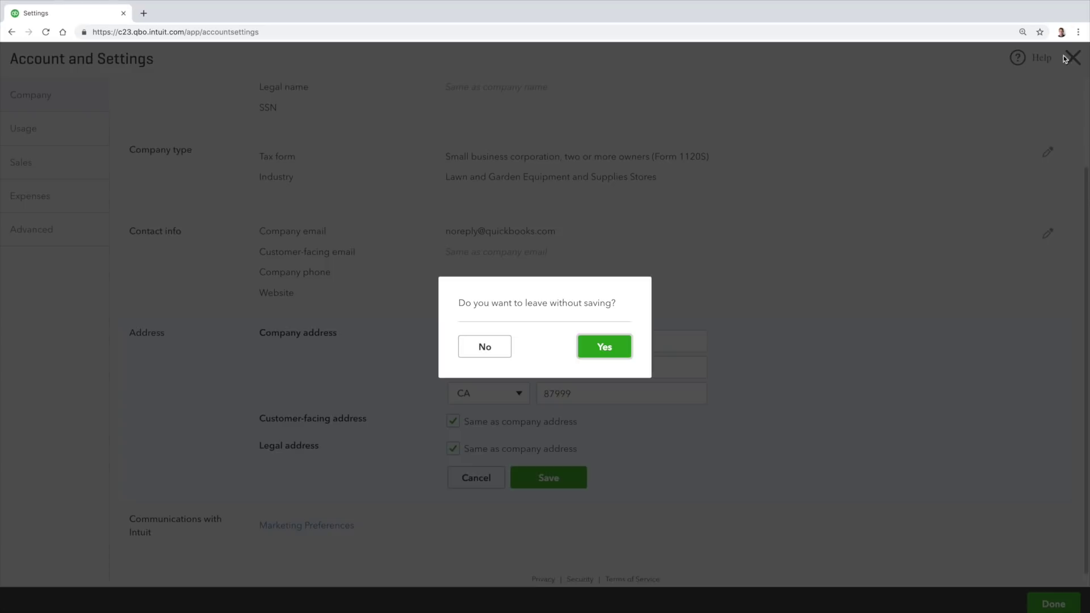
left_click(604, 346)
Return to the dashboard and open the list of transactions that can be created.
left_click(66, 102)
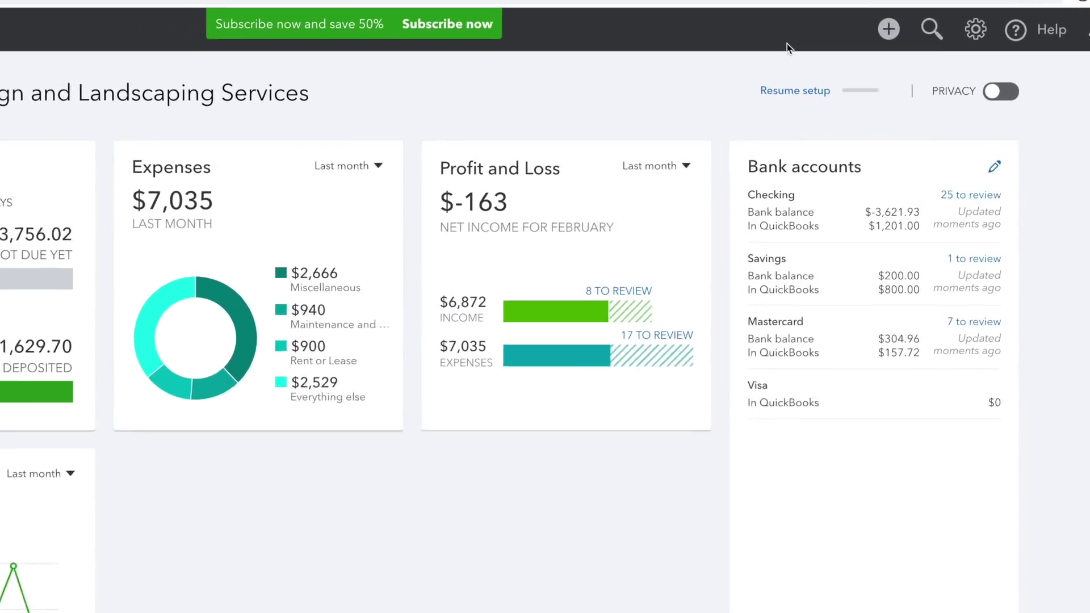
left_click(916, 58)
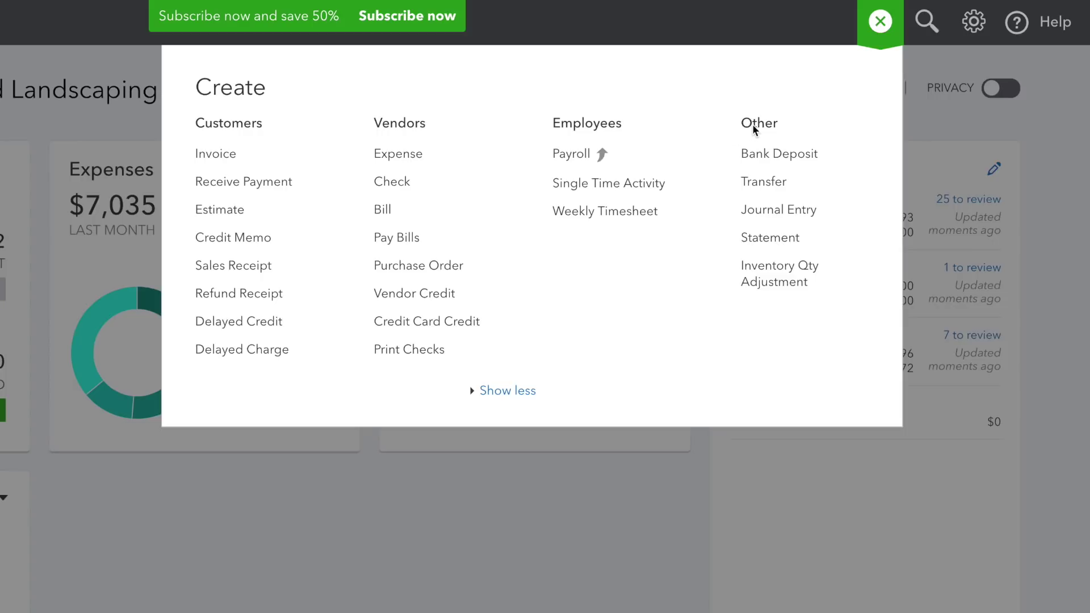
Create an invoice for the customer Cool Cars with one line for the Design:Design service.
left_click(294, 158)
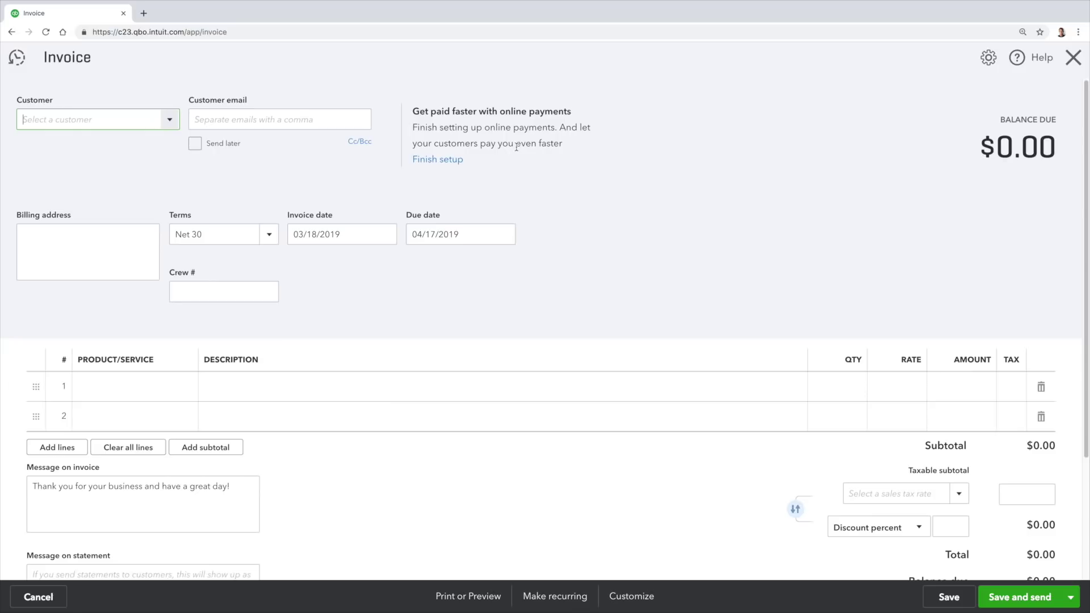
type("Cool Cars")
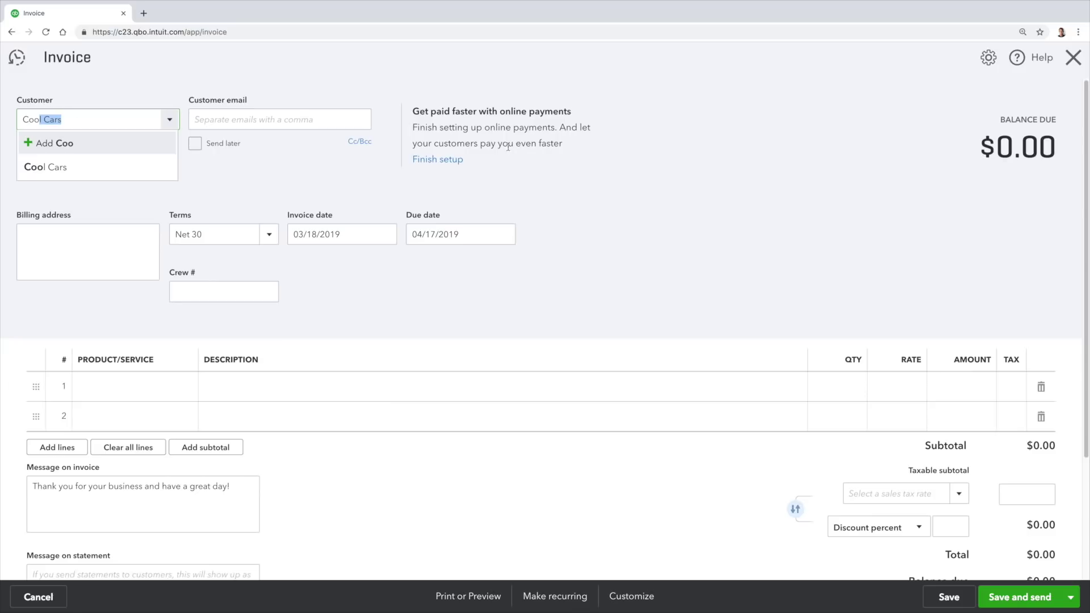
left_click(95, 175)
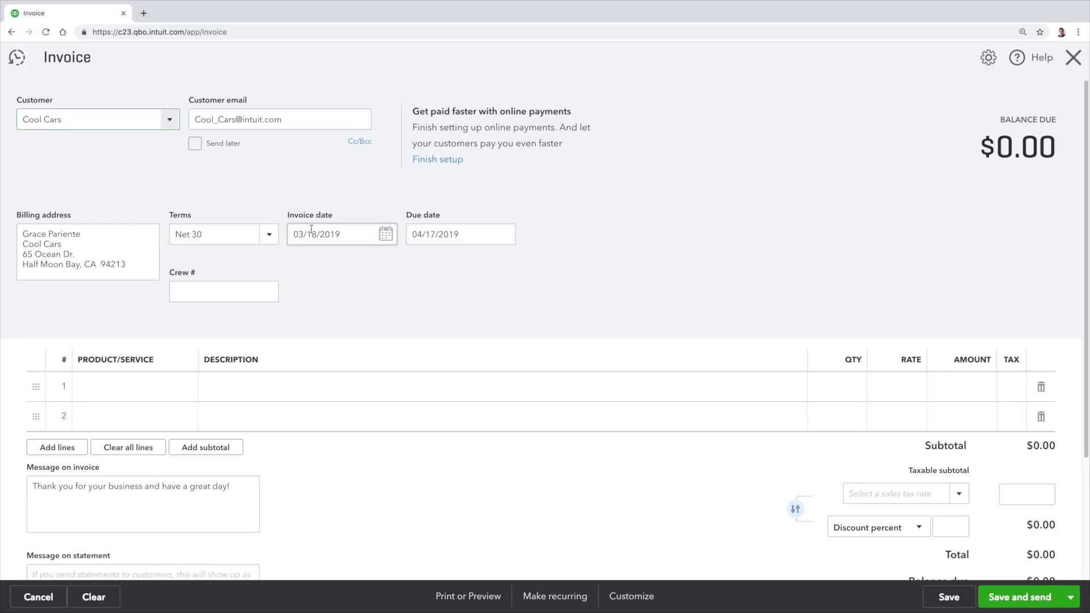
left_click(165, 386)
type("des")
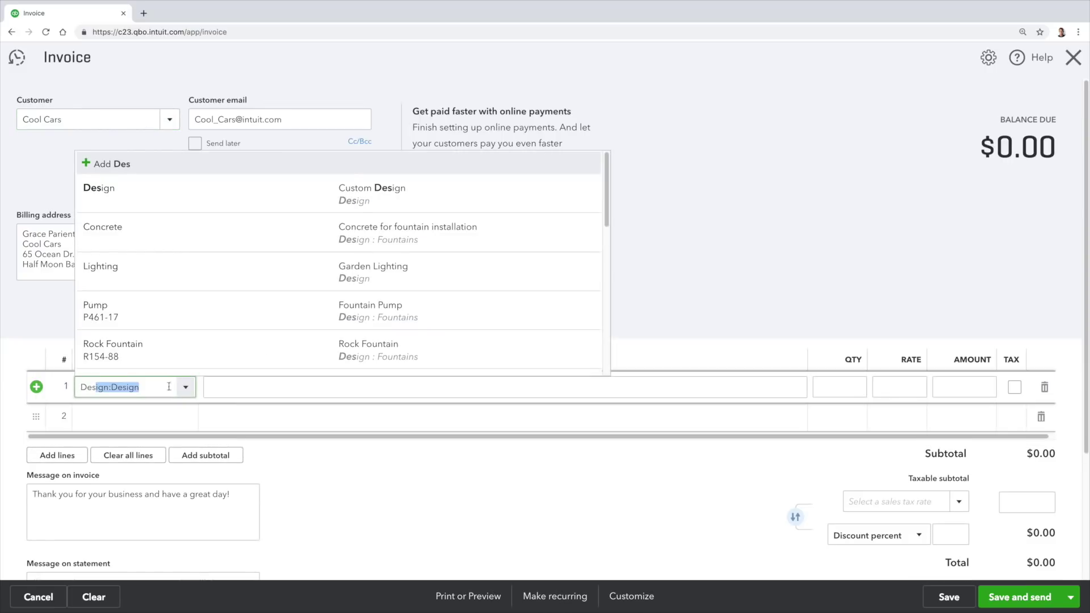
left_click(145, 202)
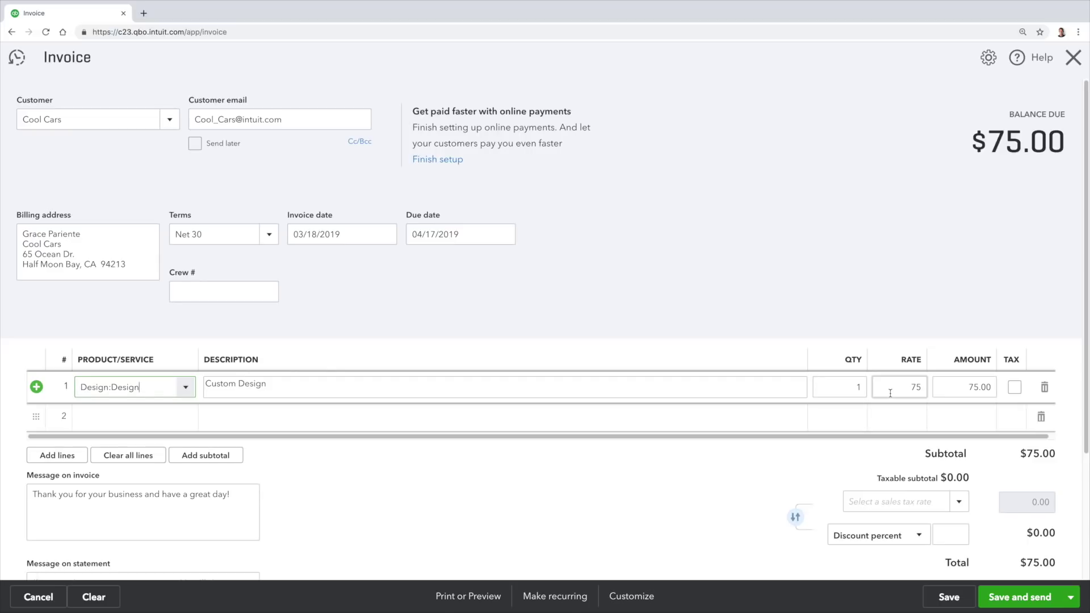
Save and send the Cool Cars invoice and close its form.
left_click(1047, 599)
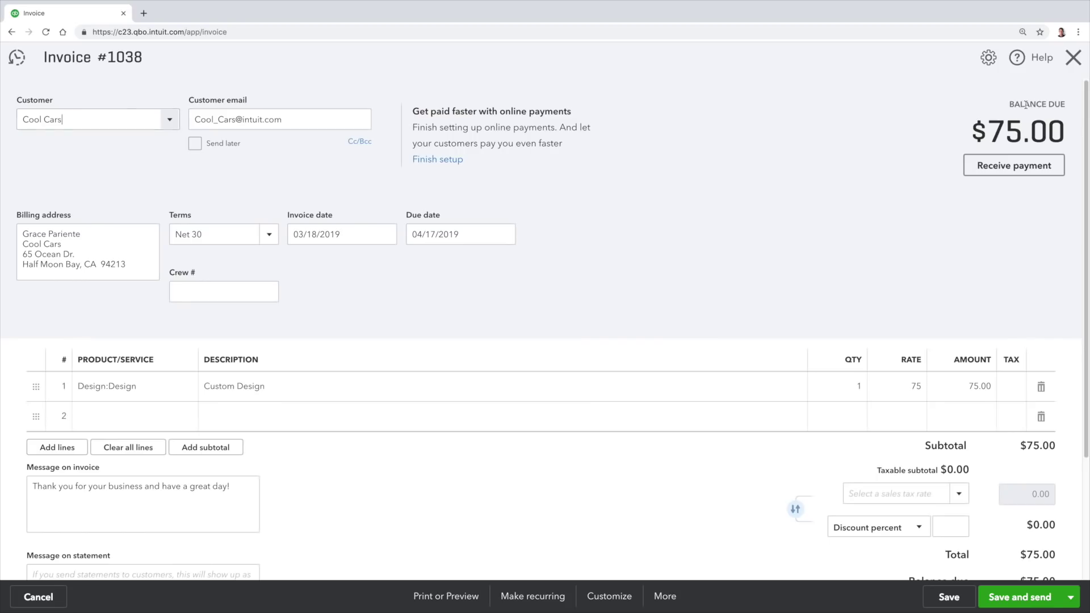
left_click(1025, 104)
left_click(1072, 58)
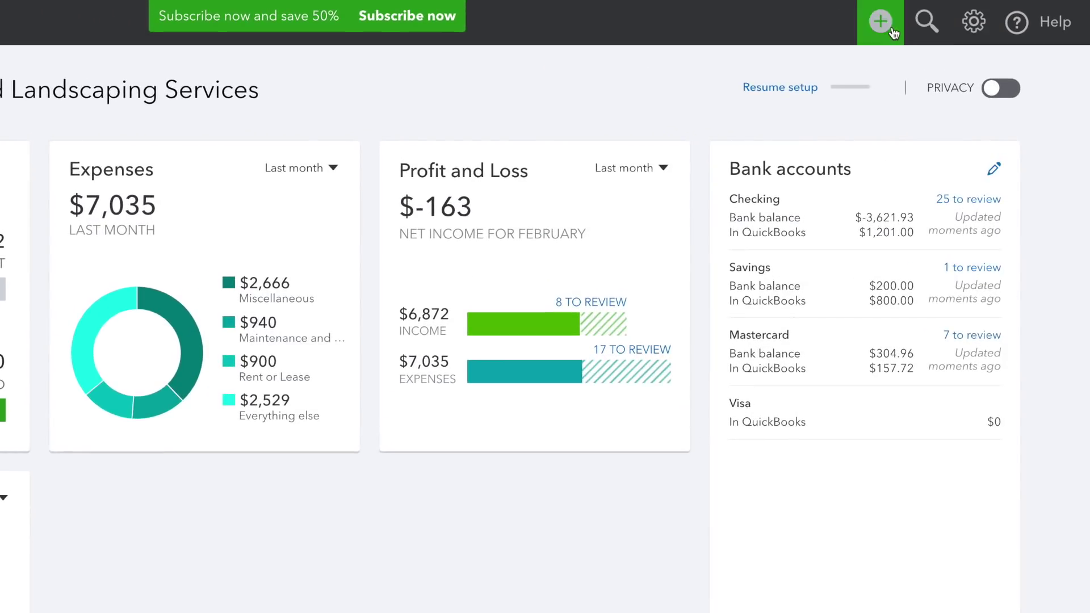
Start a new expense for the payee Chin's Gas and Oil and describe its fuel line as Work Vehicle Fuel.
left_click(917, 57)
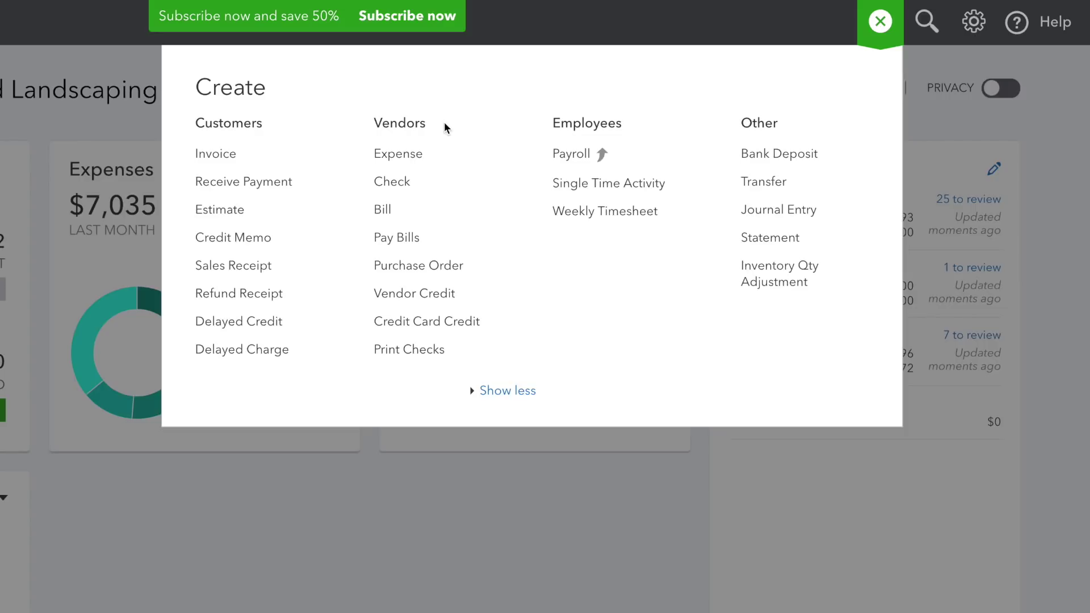
left_click(442, 156)
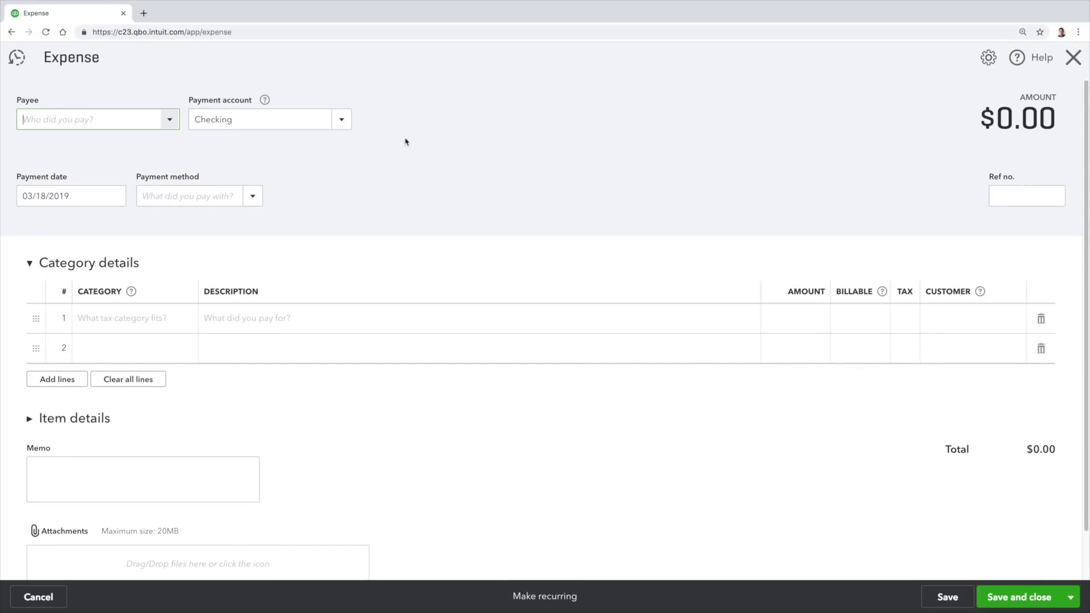
left_click(169, 119)
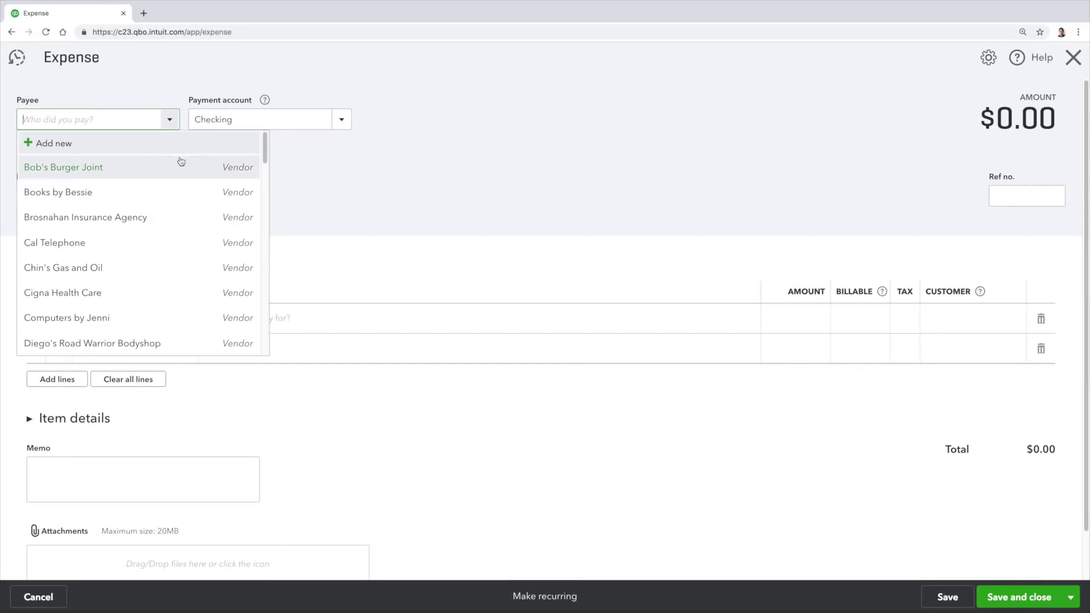
left_click(162, 270)
left_click(261, 317)
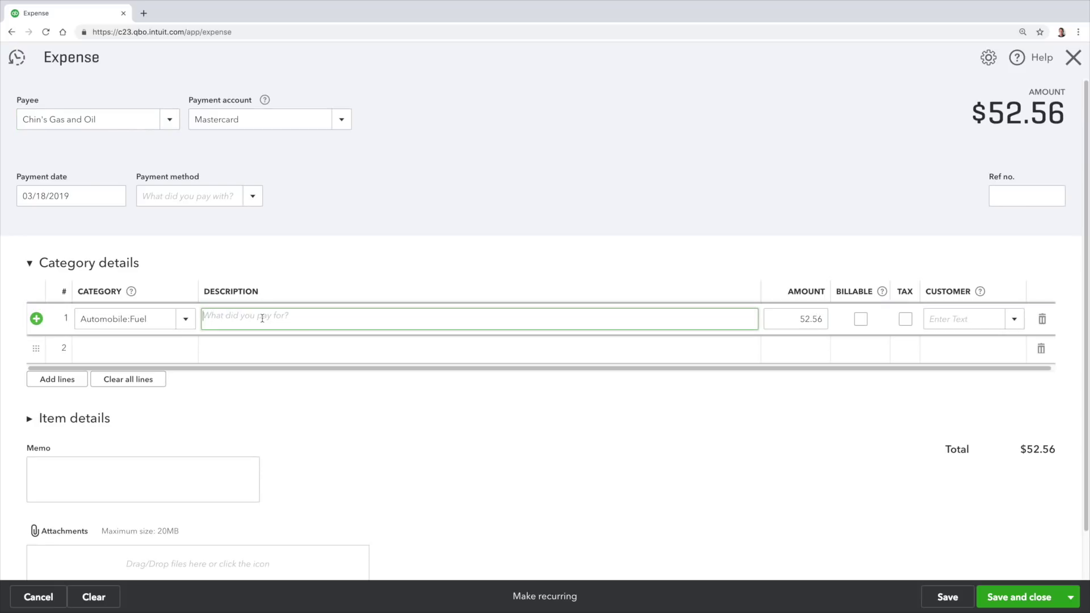
type("Work Vehicle Fuel")
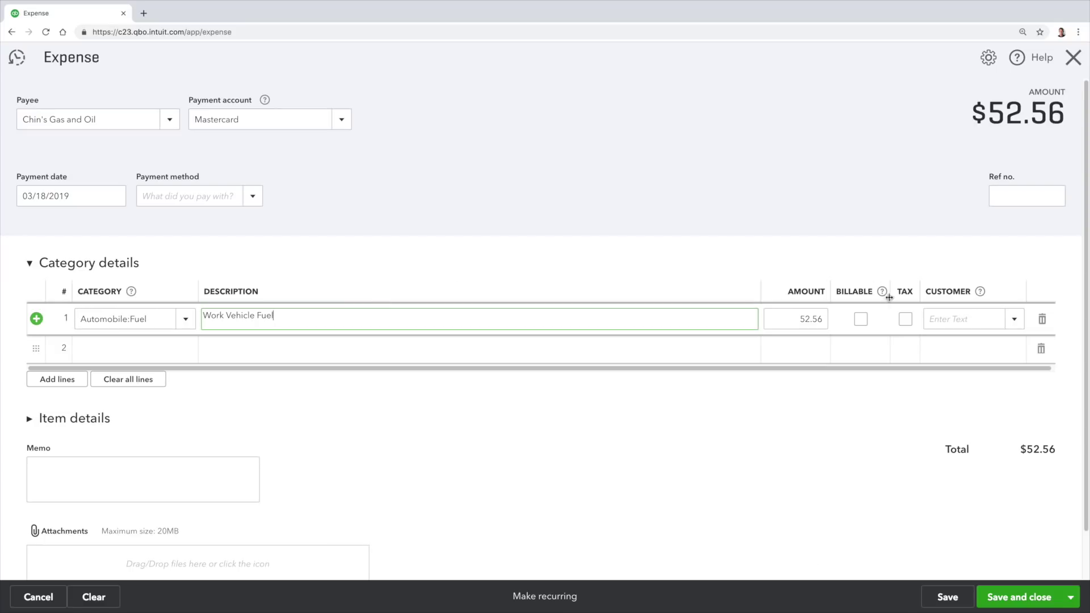
Mark the fuel line as billable and taxable, and leave the expense without saving.
left_click(905, 319)
left_click(905, 319)
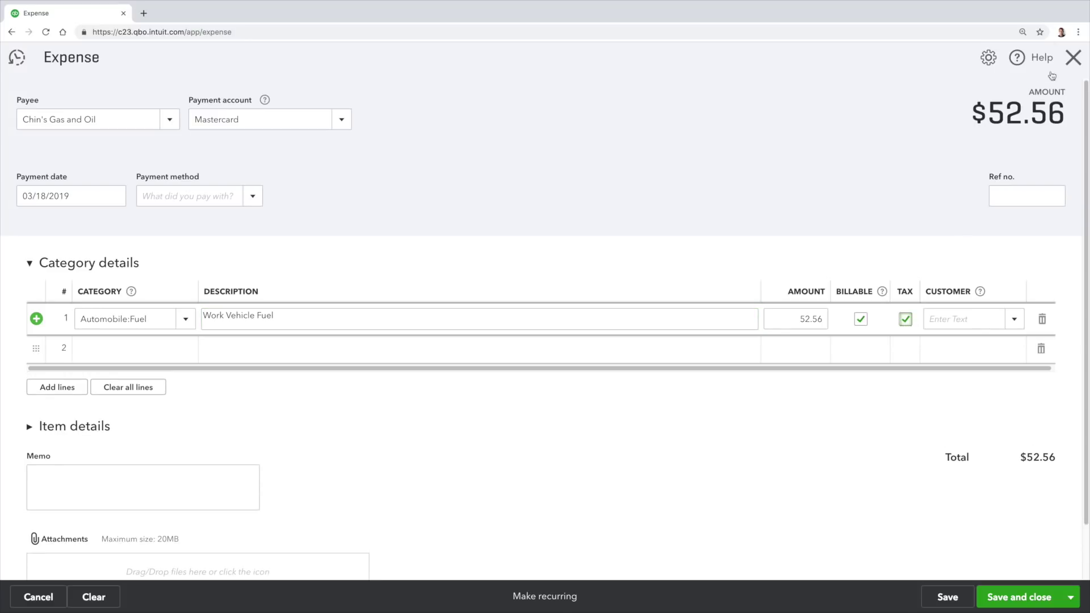
left_click(1072, 57)
left_click(621, 350)
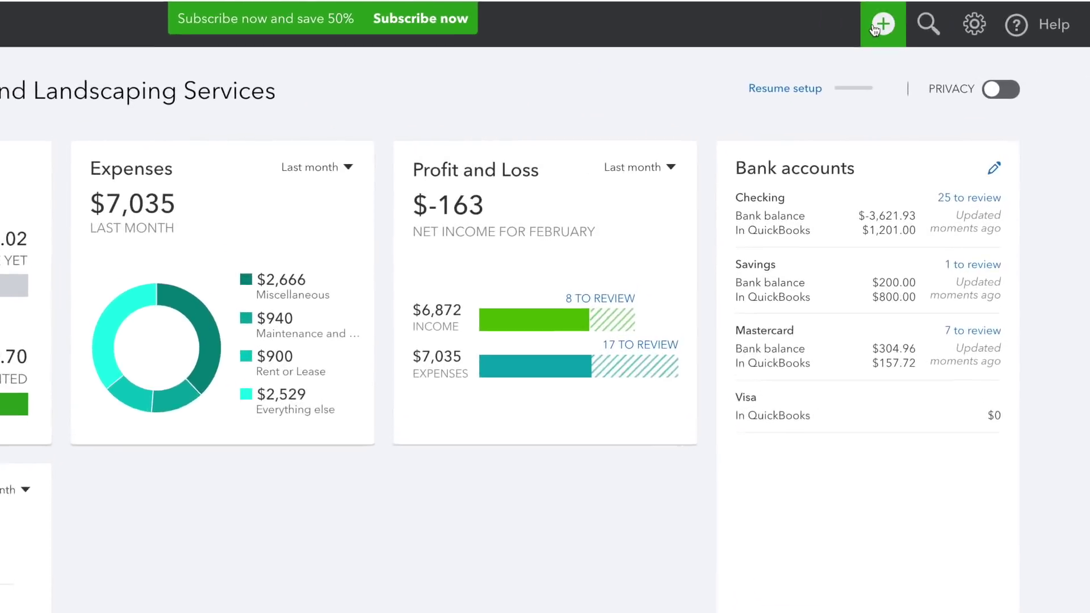
Create a bill from the vendor Hicks Hardware with Net 30 payment terms.
left_click(918, 57)
left_click(425, 222)
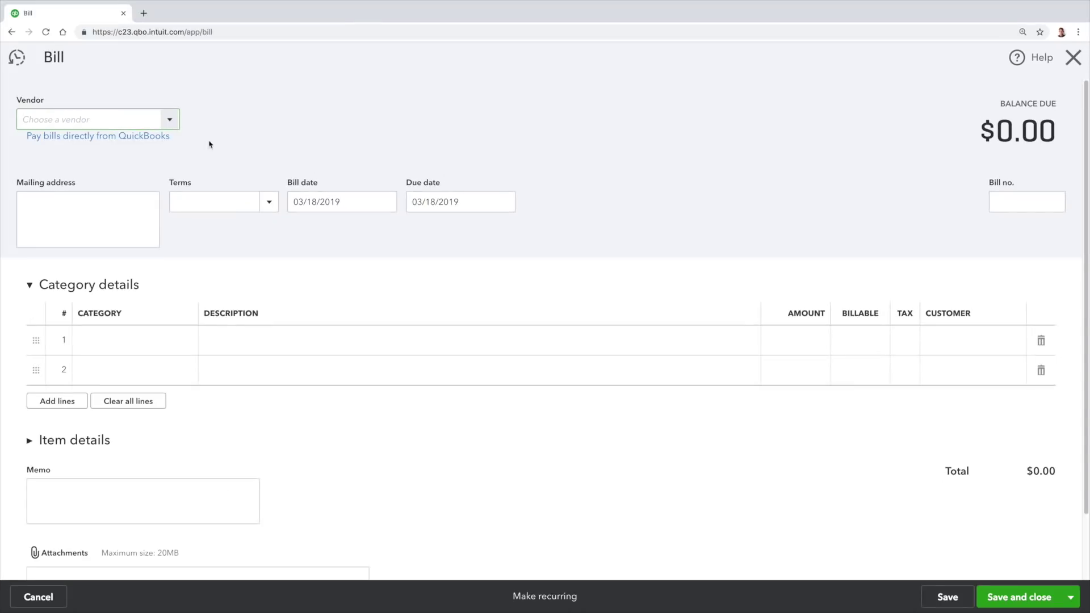
left_click(164, 122)
scroll(166, 229, "down", 3)
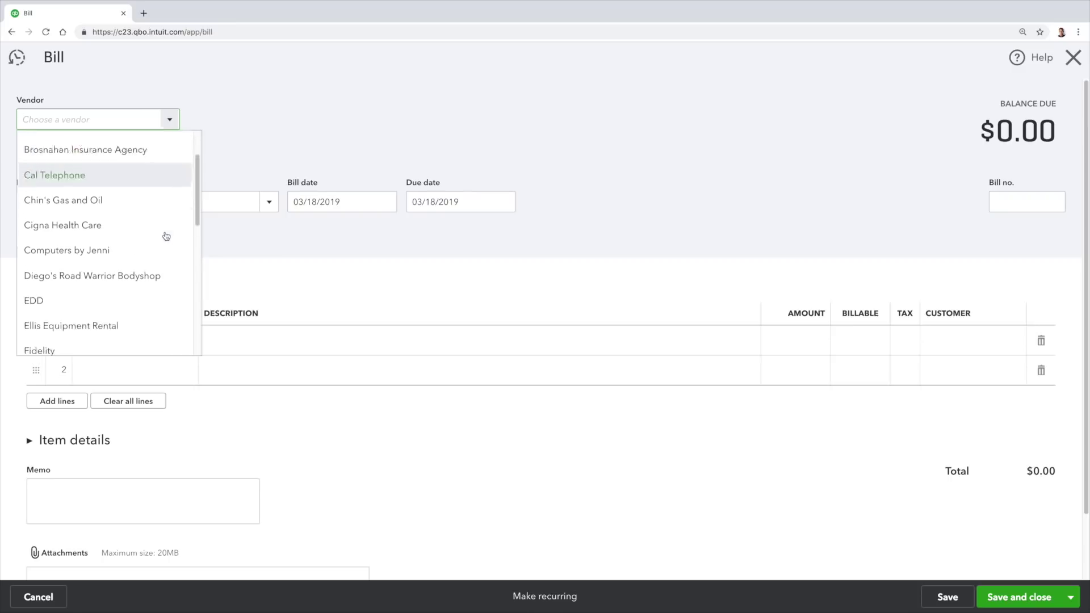
left_click(141, 302)
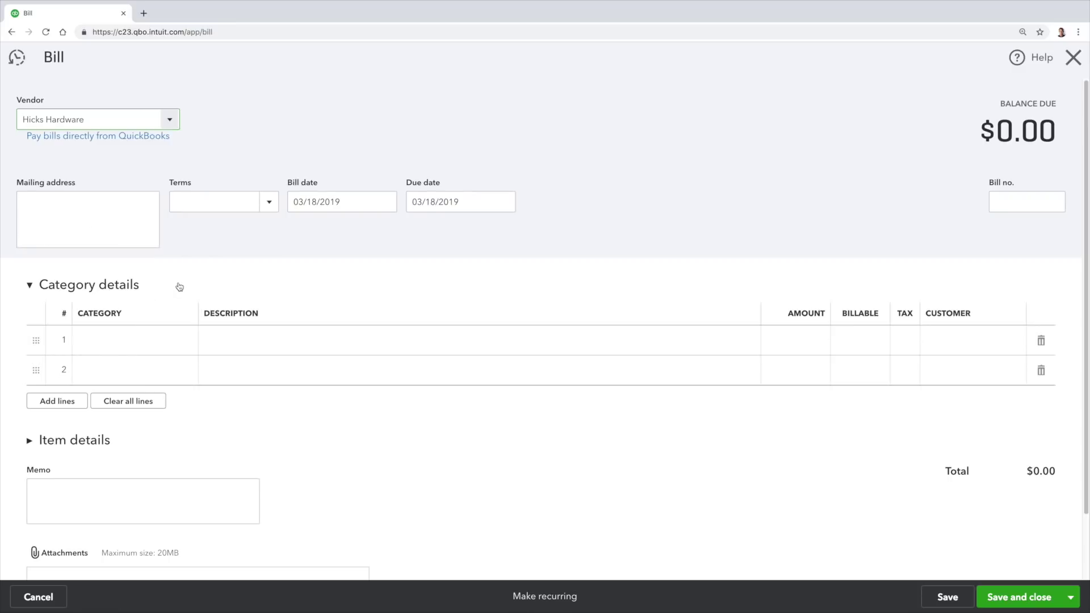
left_click(271, 209)
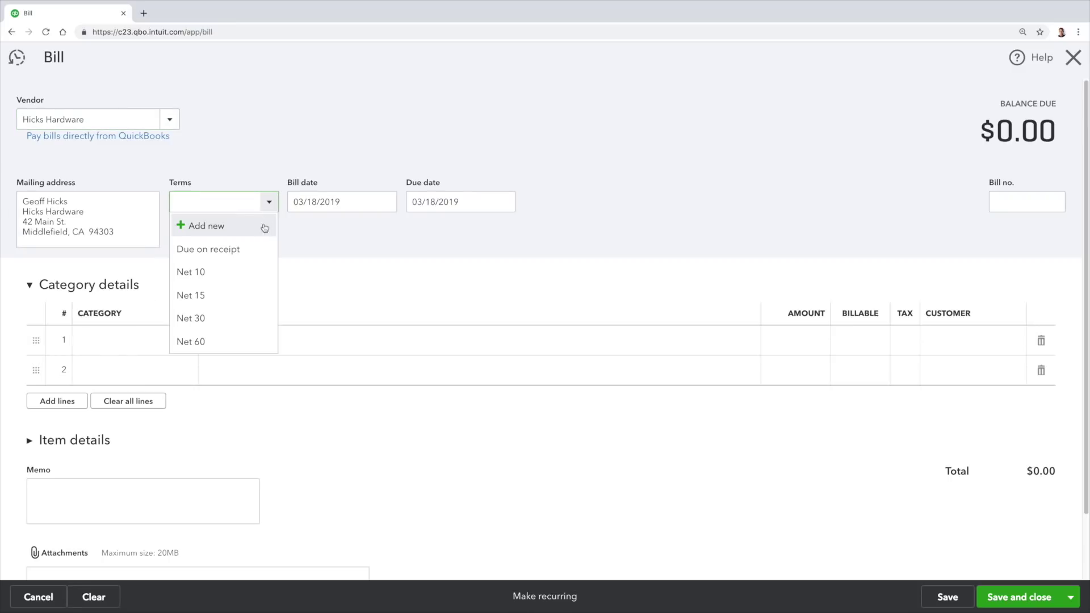
left_click(222, 315)
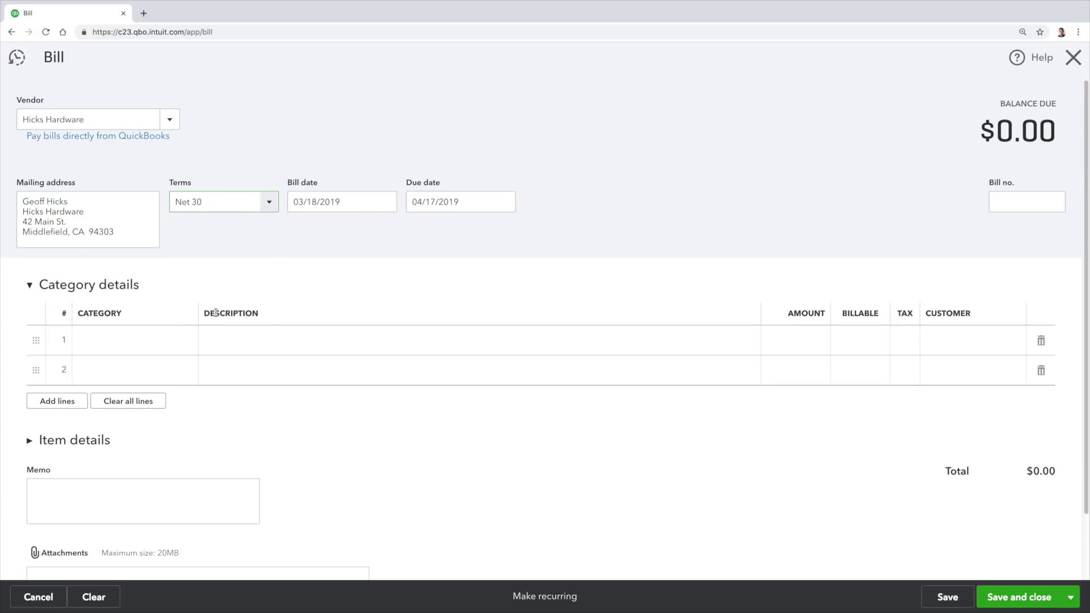
Assign the bill's first line to the equipment subcategory of Job Expenses and describe it as Industrial Vacuum Cleaner.
left_click(136, 343)
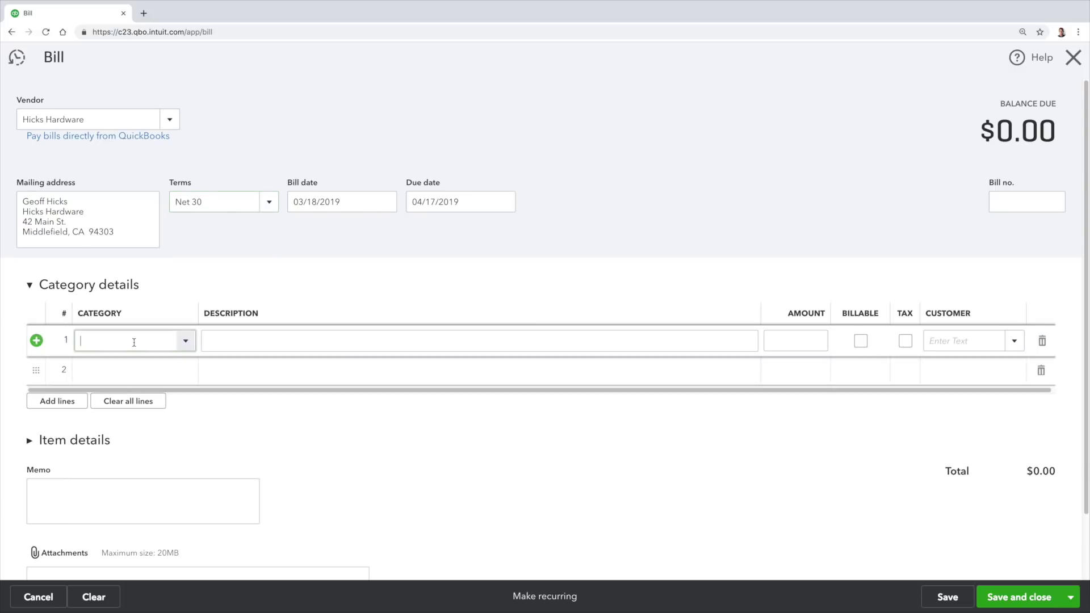
left_click(186, 340)
scroll(231, 440, "down", 5)
left_click(209, 450)
key("Tab")
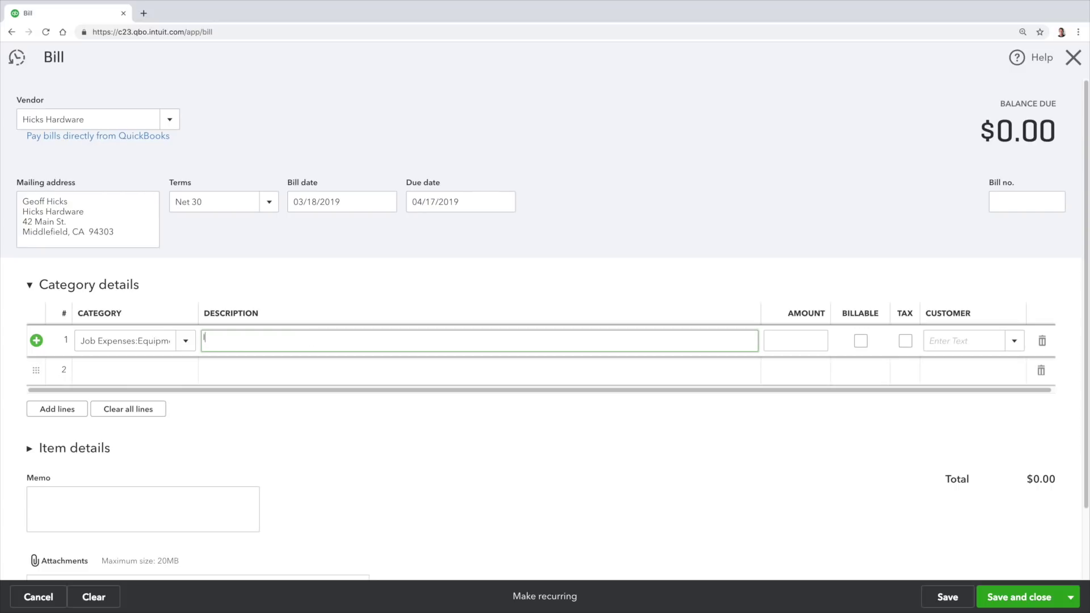
type("Industrial Vacuum Cleaner")
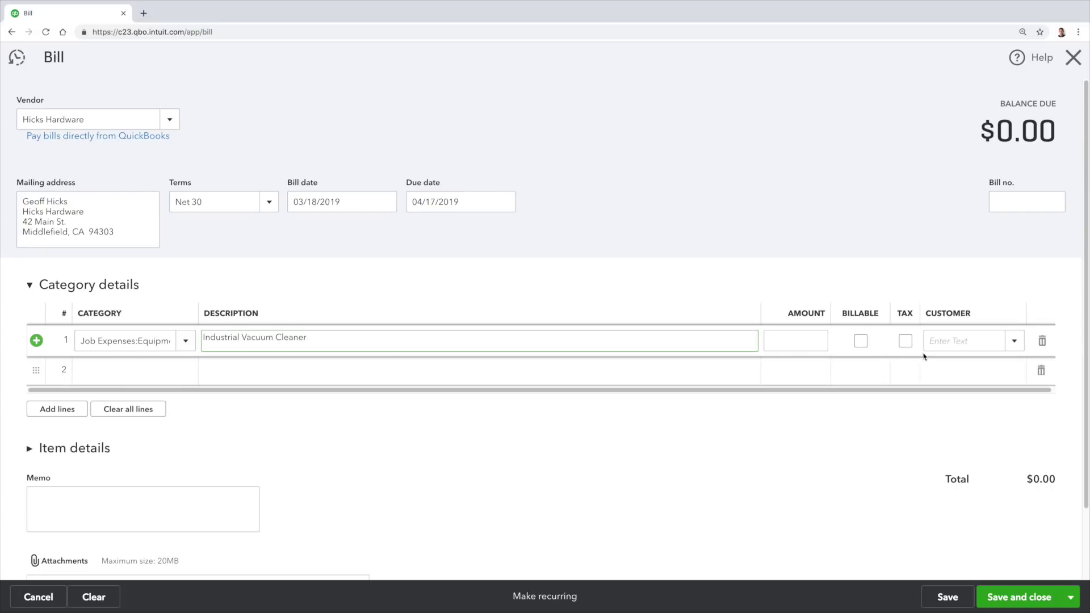
Set the vacuum cleaner line's amount to 150, mark it taxable, and save the bill.
left_click(817, 341)
type("150")
left_click(906, 340)
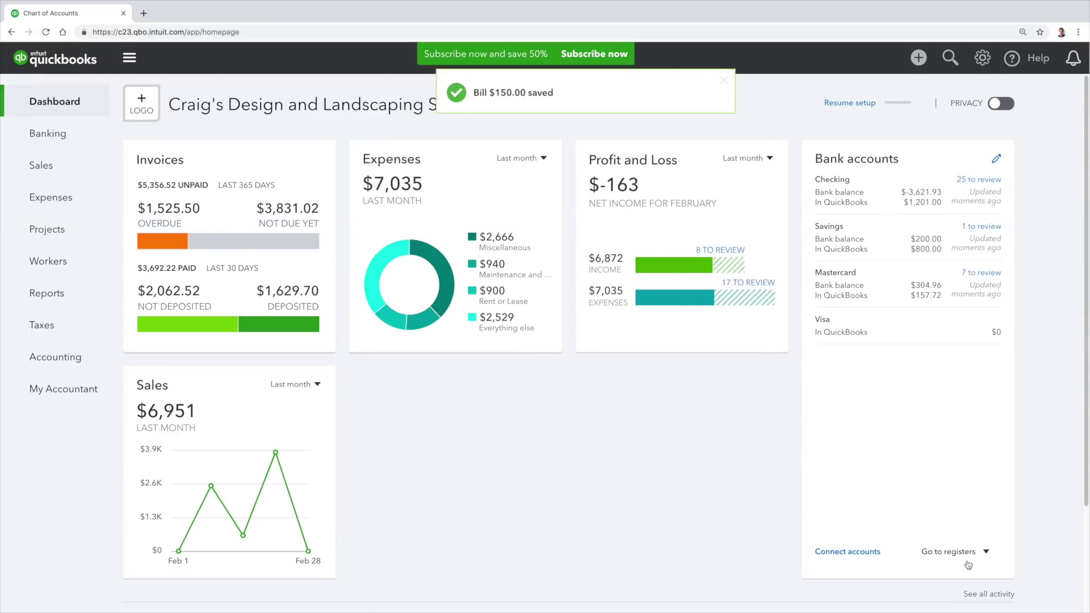
Pay all open bills in full from the Mastercard account and return to the dashboard.
left_click(918, 58)
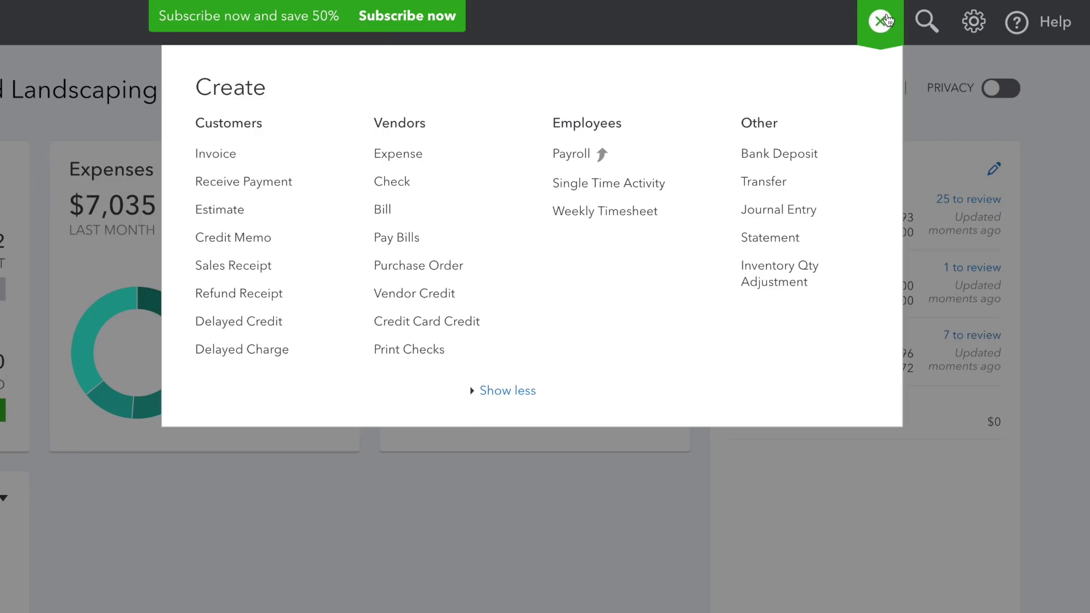
left_click(400, 238)
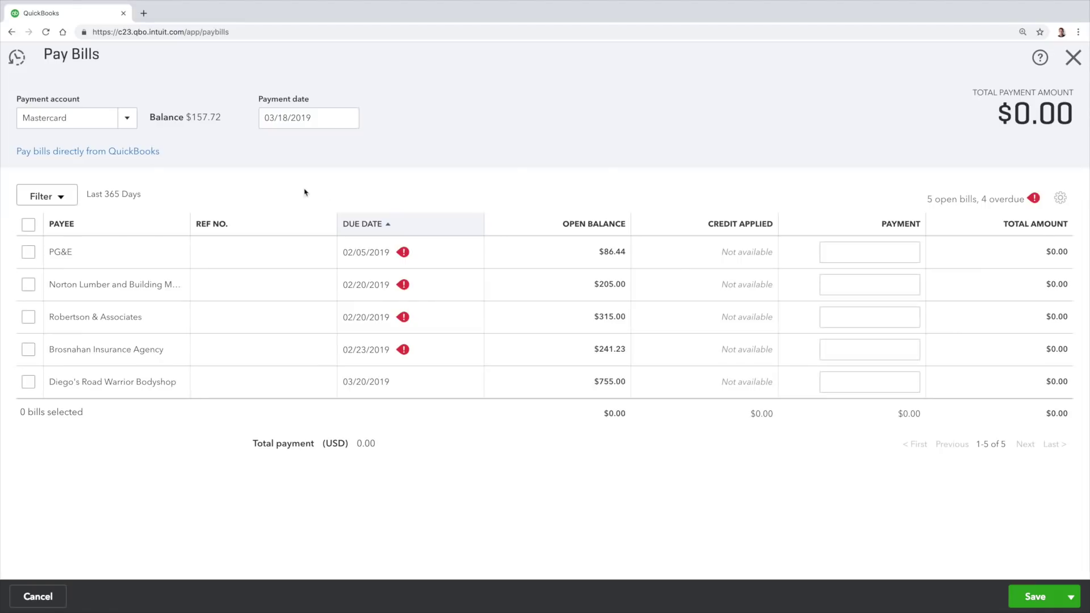
left_click(28, 225)
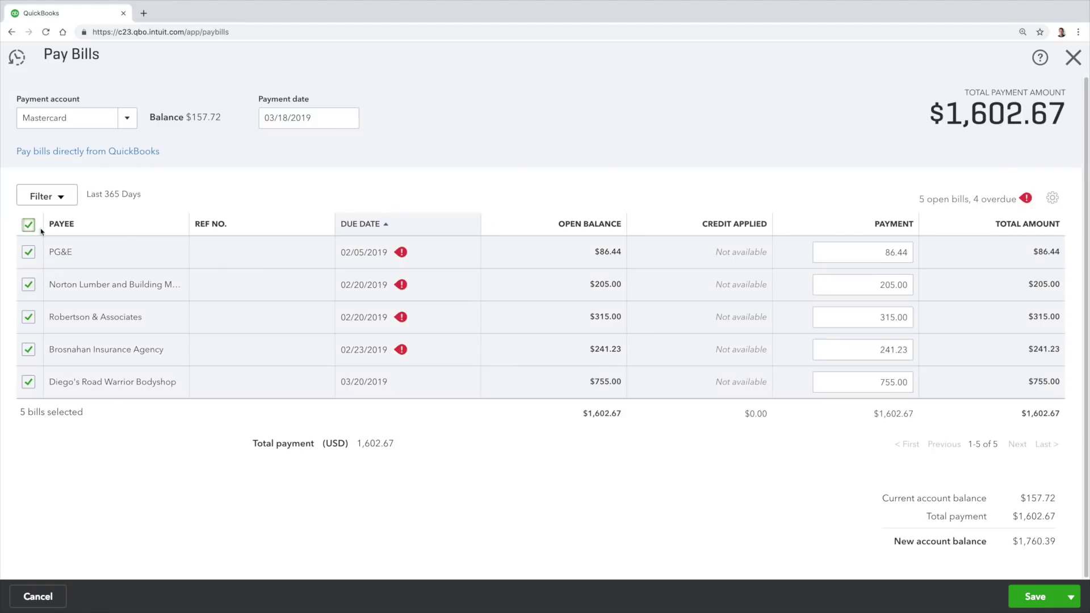
left_click(1050, 603)
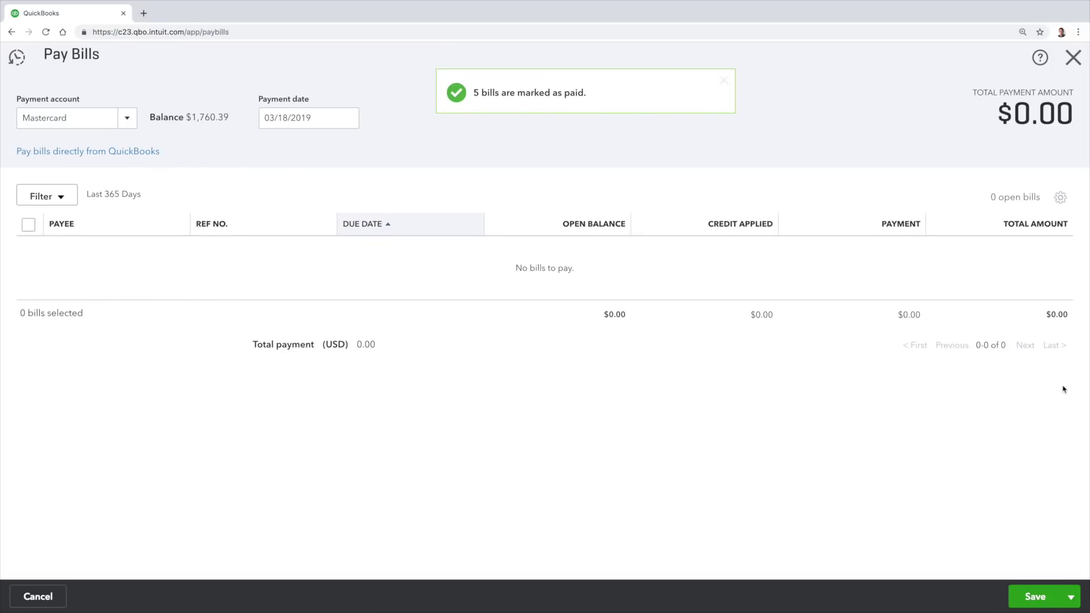
left_click(1082, 71)
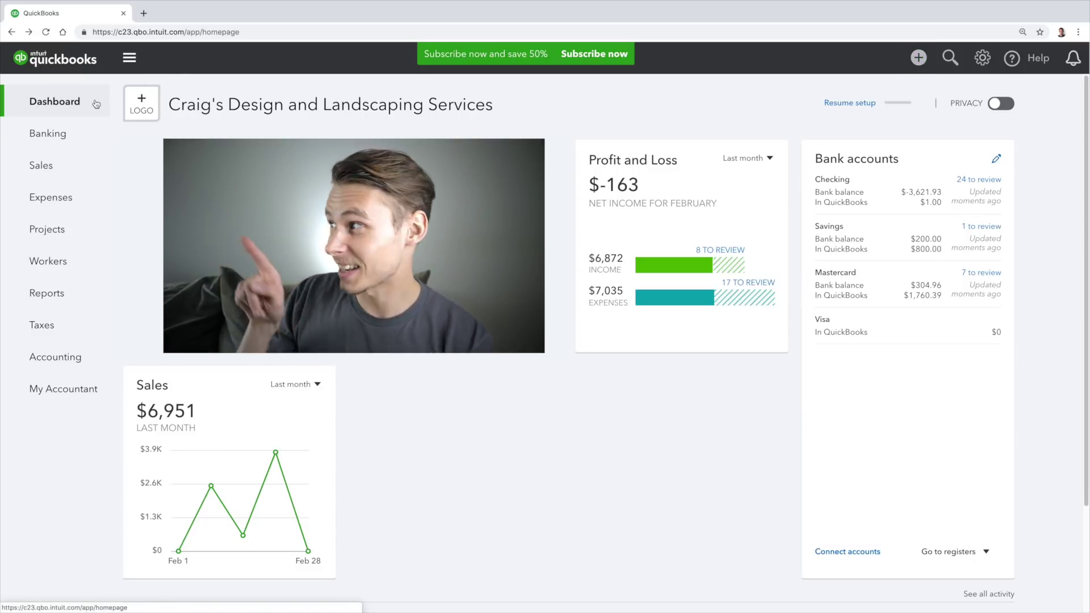
In the Checking account's bank transactions for review, categorize the 02/14/2019 Mahoney Mugs transaction as Office Expenses and add it.
left_click(72, 139)
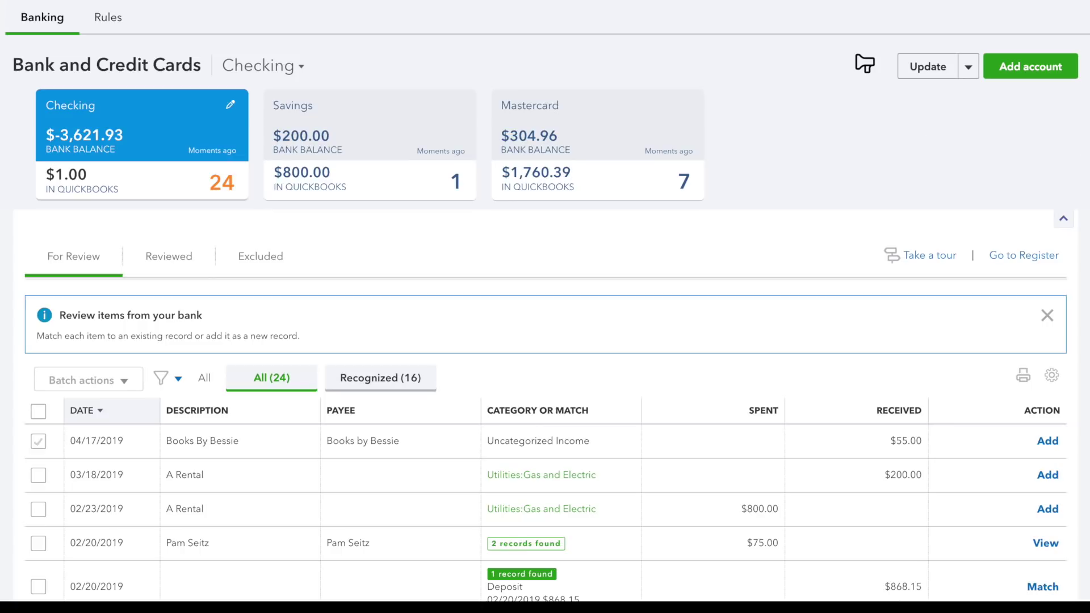
scroll(544, 341, "down", 12)
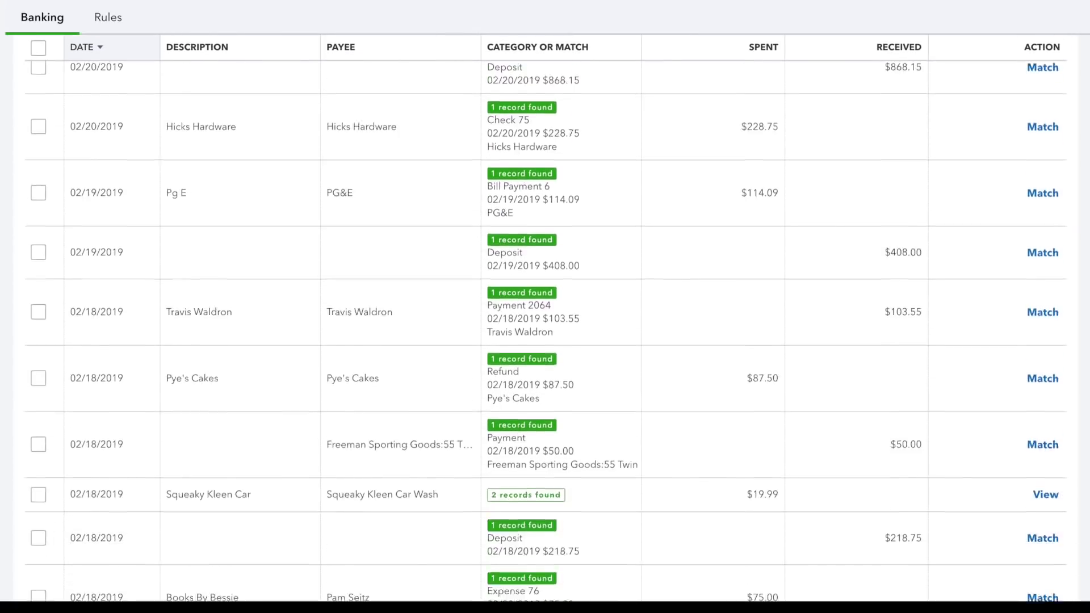
scroll(545, 330, "down", 8)
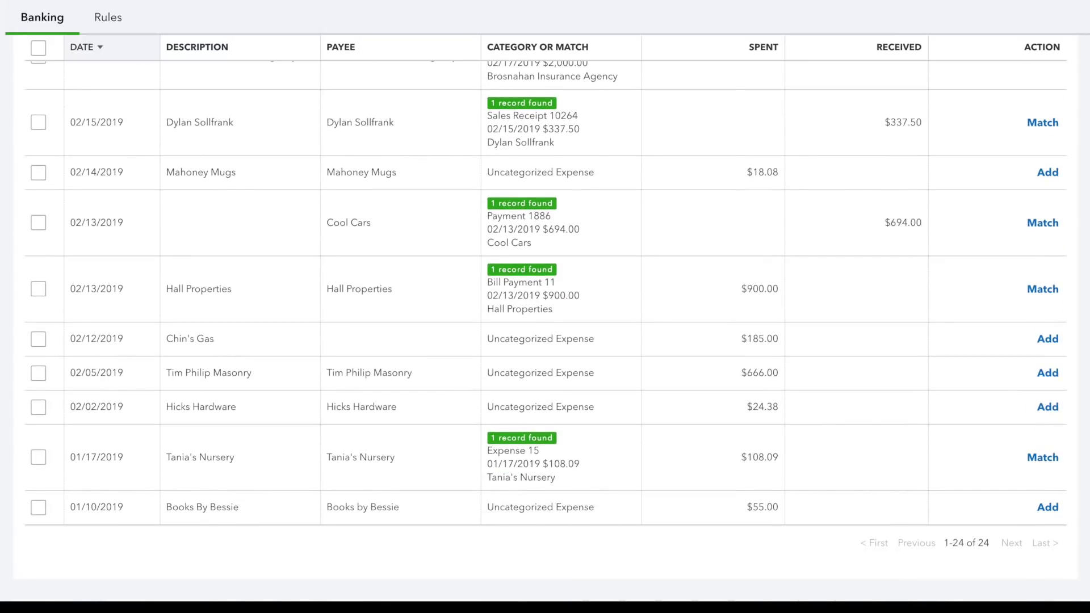
left_click(608, 177)
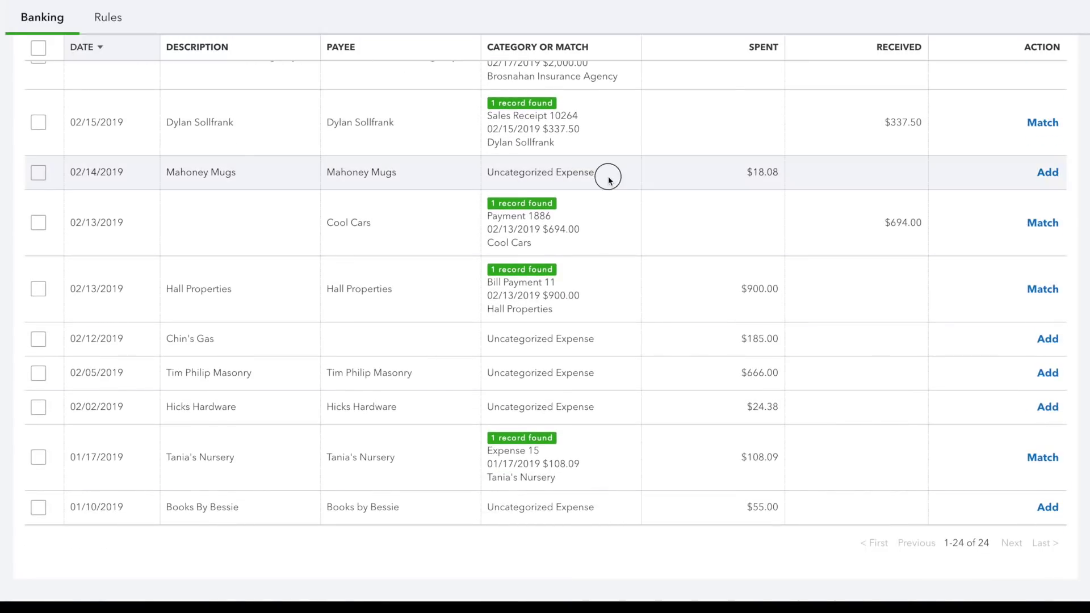
left_click(429, 274)
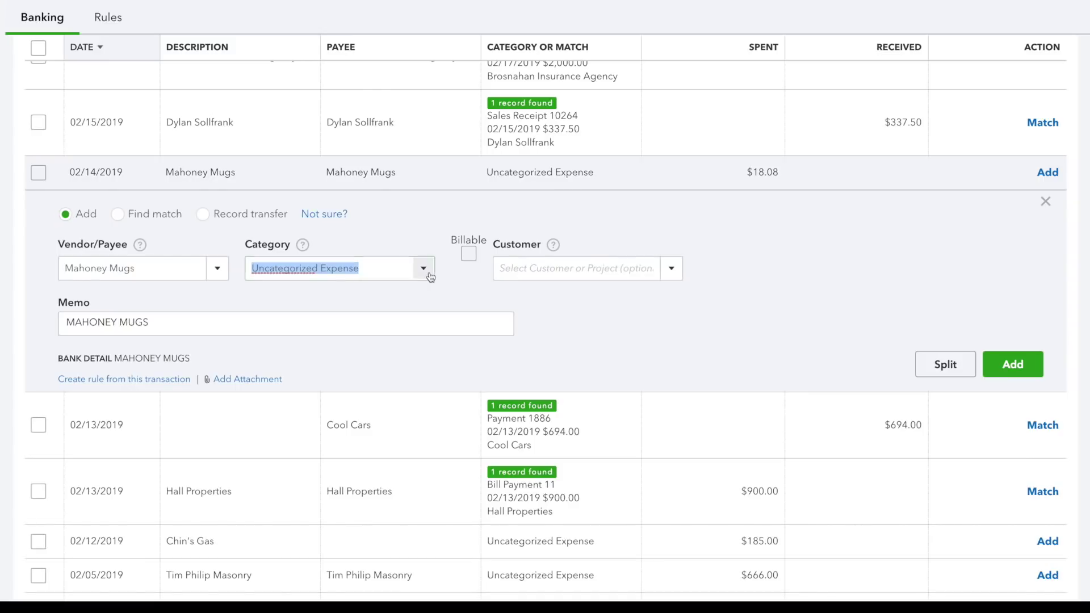
left_click_drag(581, 415, 571, 379)
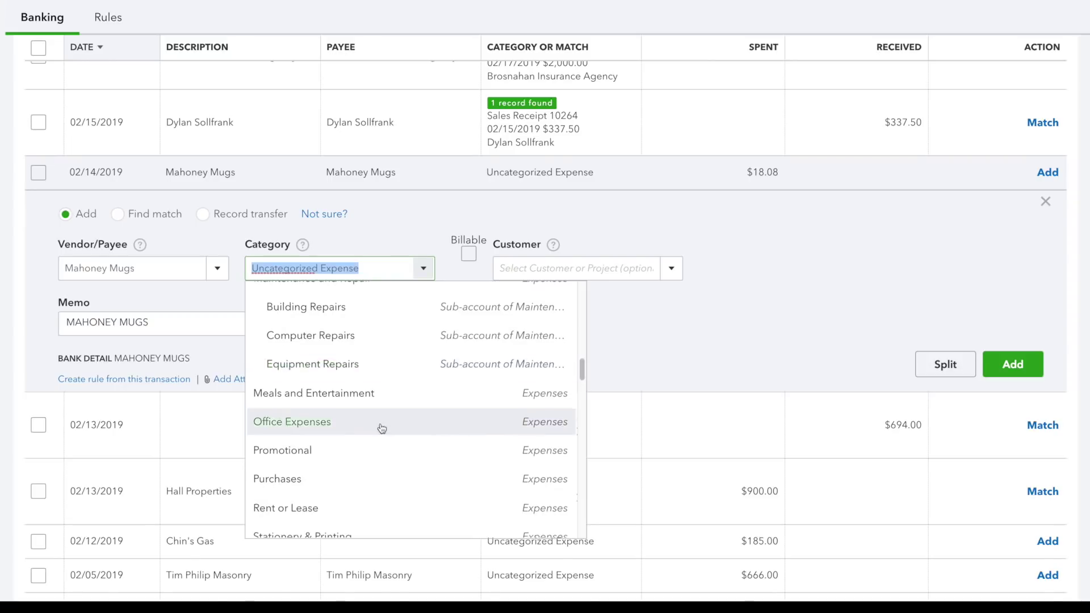
left_click(380, 427)
left_click(1004, 385)
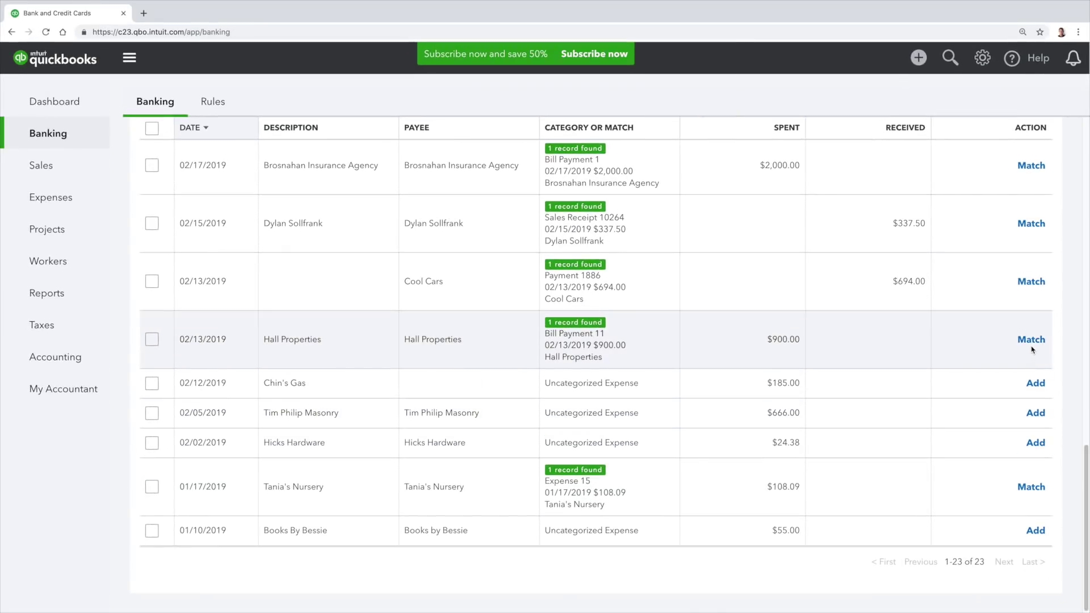
Match the bank transactions for Hall Properties, the 02/15/2019 sales receipt, the $75.00 Books By Bessie expense and the $218.75 deposit to their records.
left_click(1030, 340)
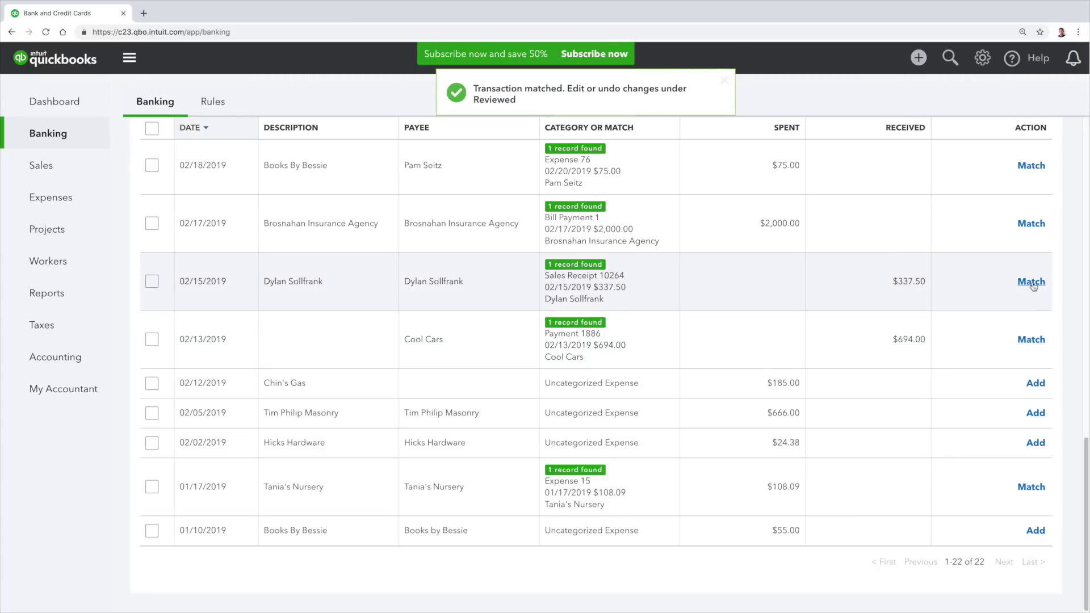
left_click(1032, 282)
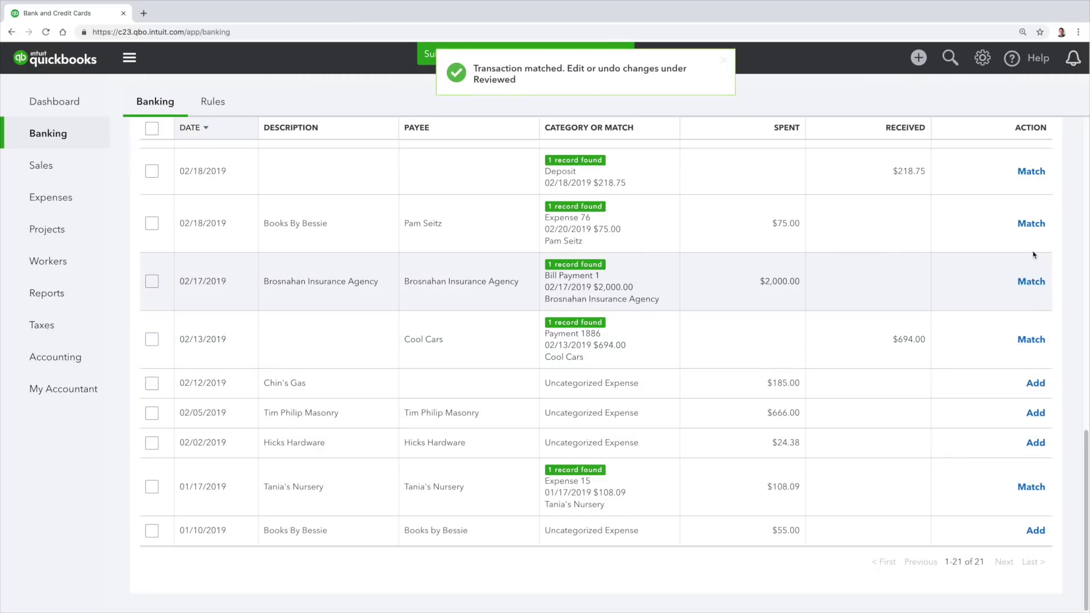
left_click(1032, 225)
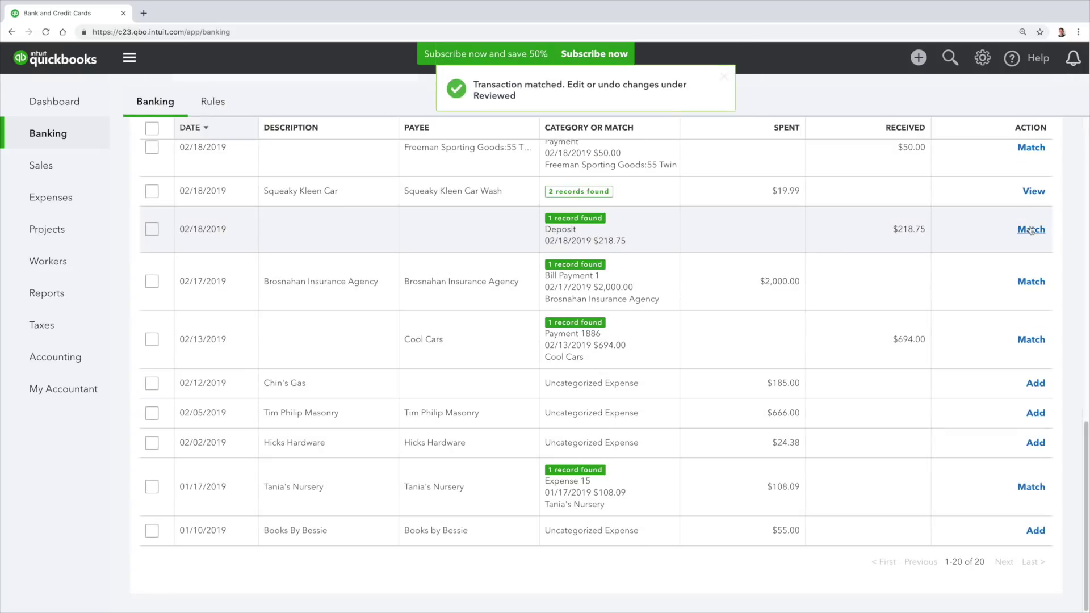
left_click(1030, 228)
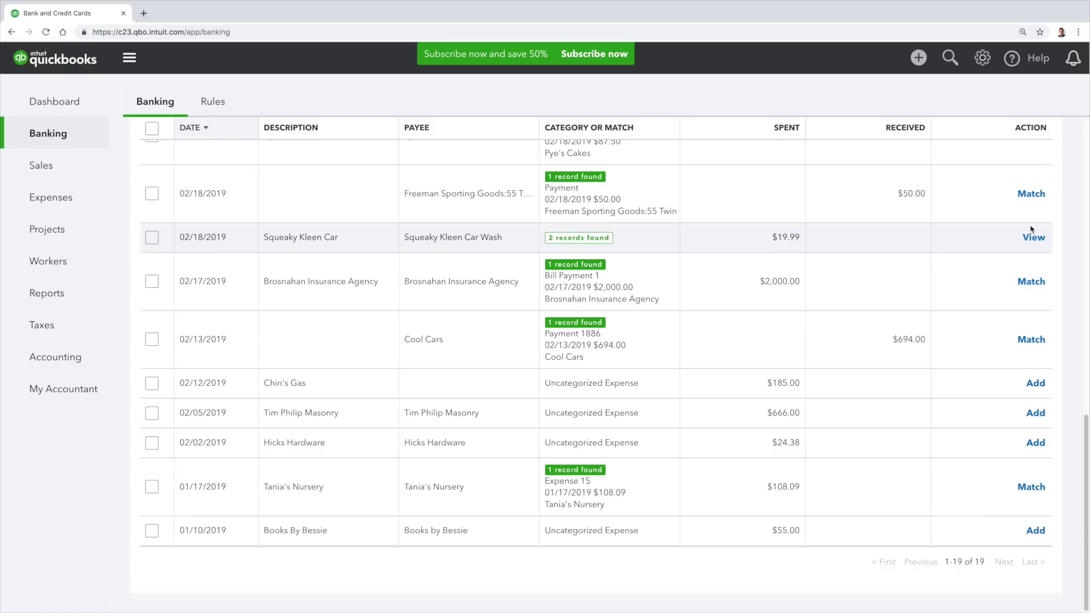
Open the bank rules list and dismiss the tip about using rules to save time.
left_click(213, 101)
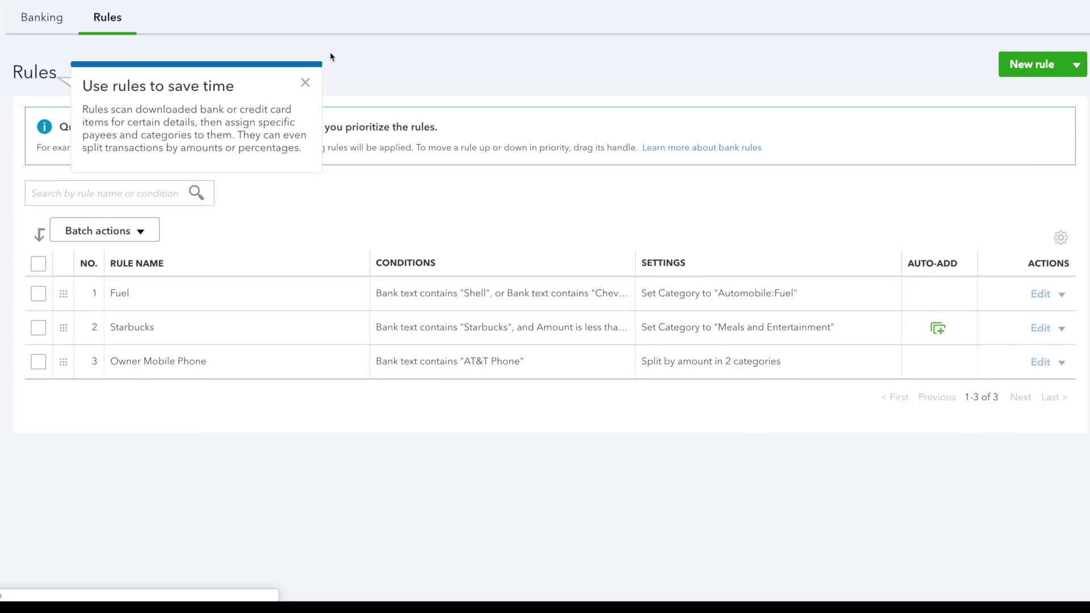
left_click(305, 83)
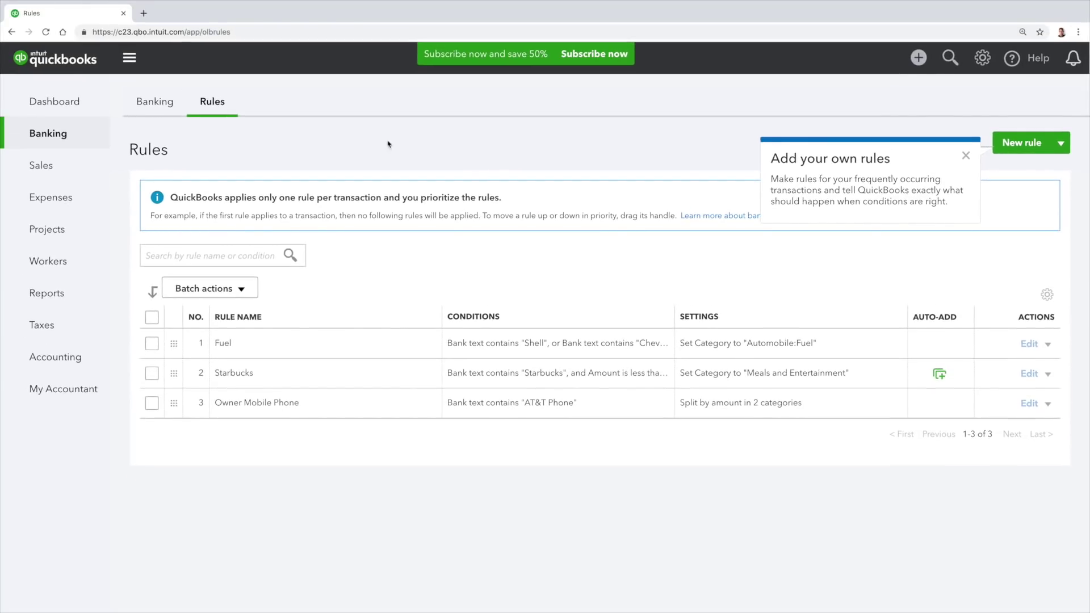
Open the sales invoices and look through the whole list with its overdue, due, paid and deposited statuses.
left_click(80, 168)
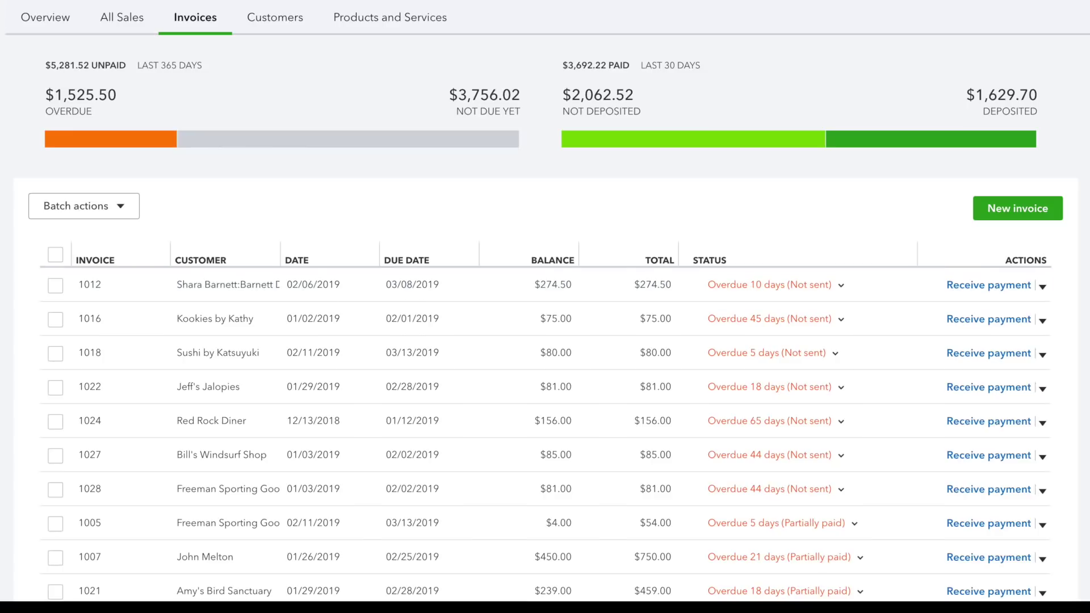
scroll(545, 340, "down", 10)
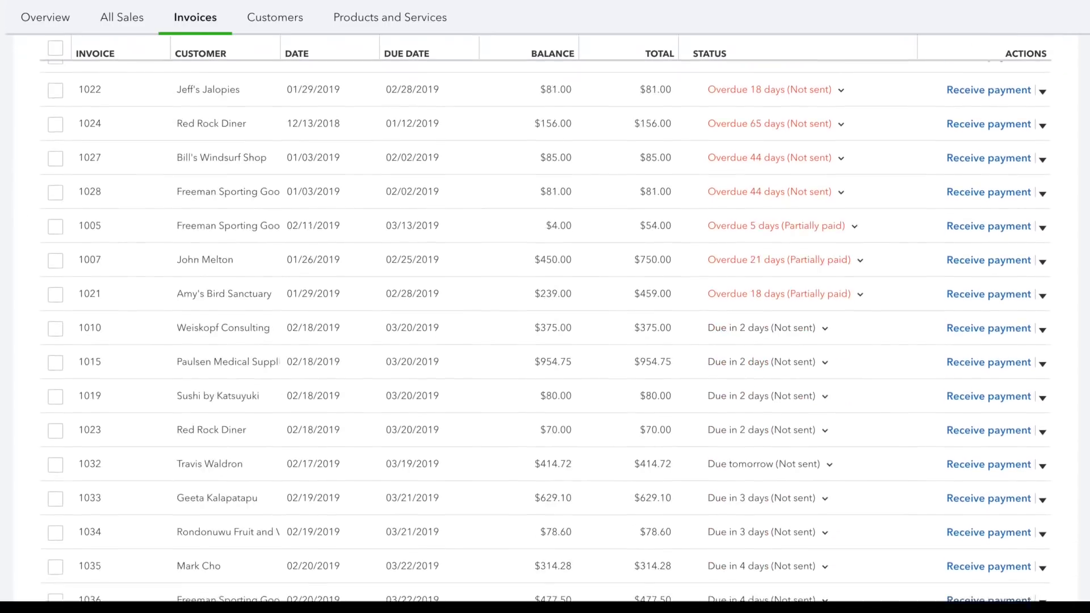
scroll(545, 329, "down", 4)
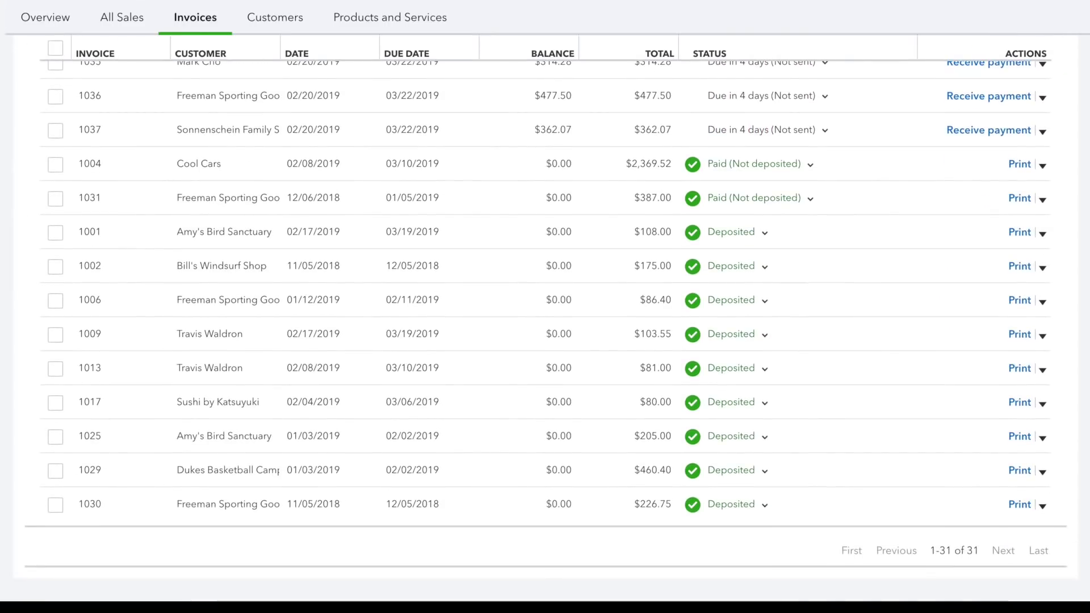
scroll(1079, 341, "up", 10)
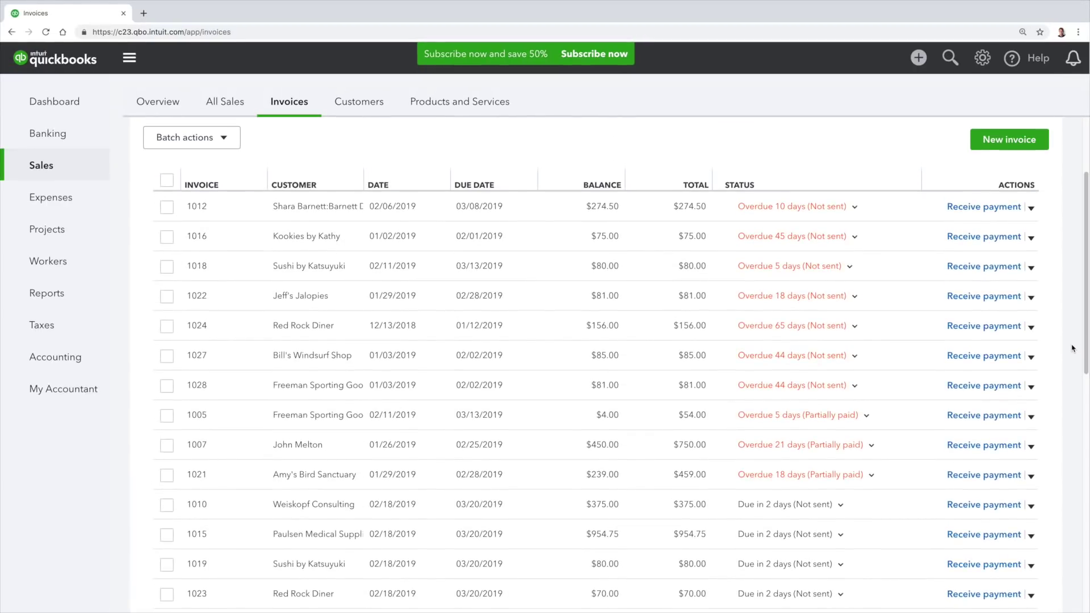
Send a payment reminder for overdue invoice 1012.
left_click(1031, 208)
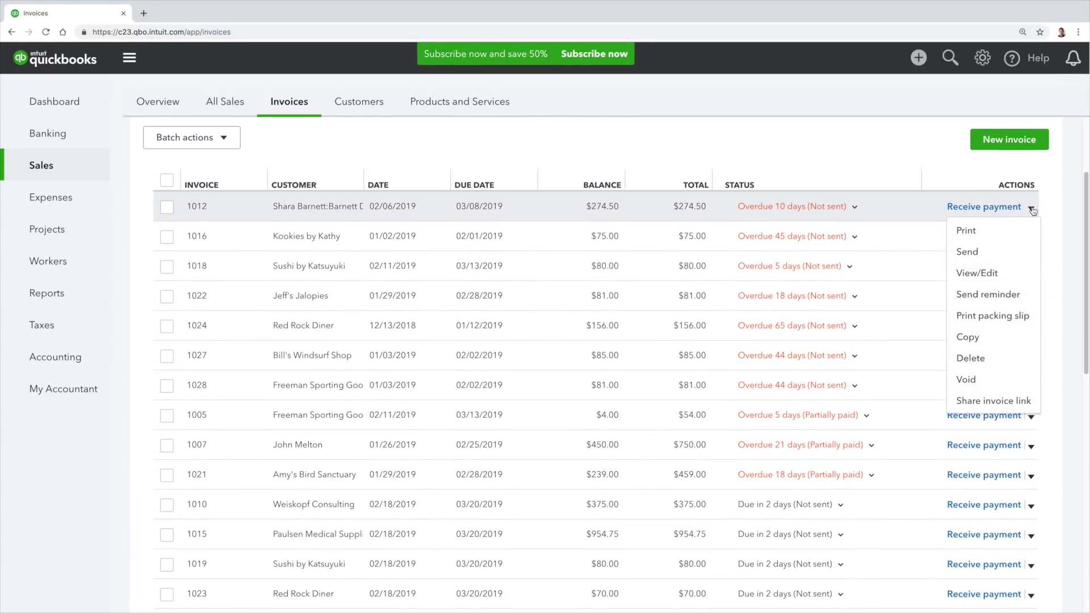
left_click(1011, 295)
left_click(684, 463)
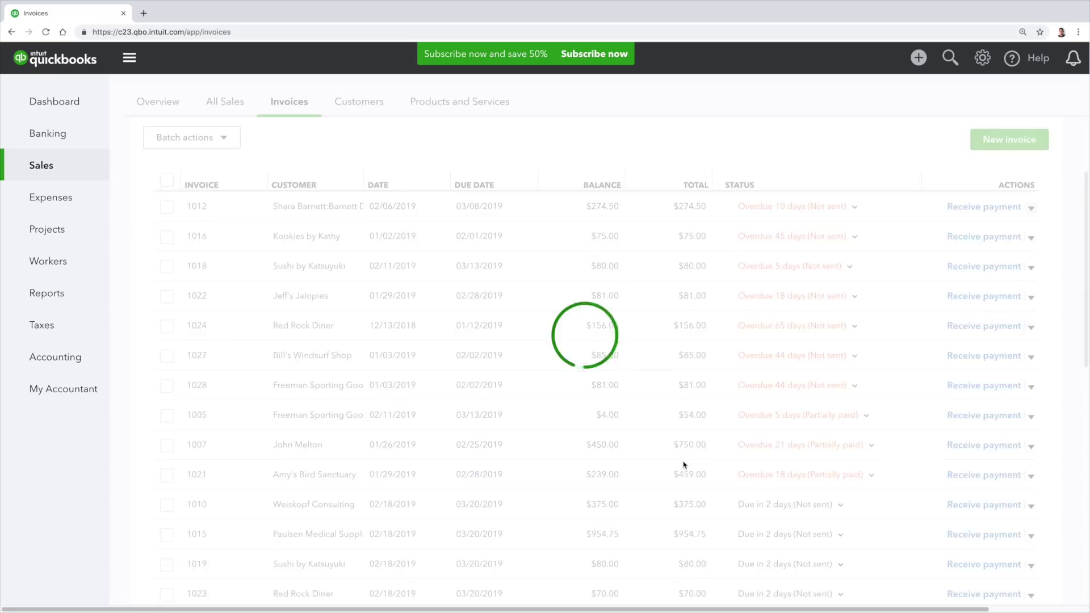
View the expense transactions, then go to the vendors and filter the list to those with overdue bills.
left_click(89, 200)
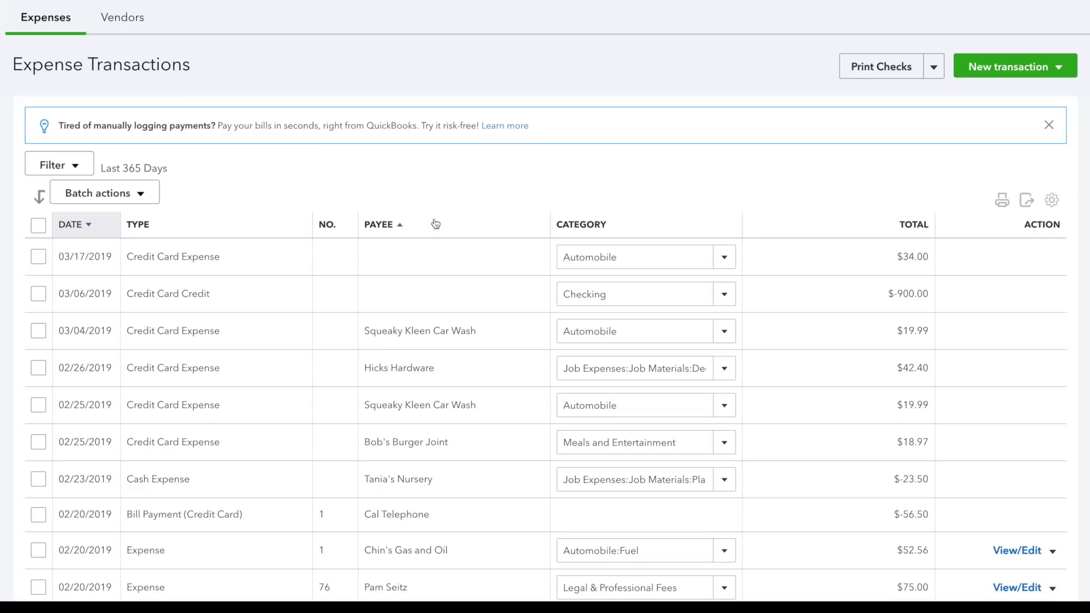
left_click(124, 21)
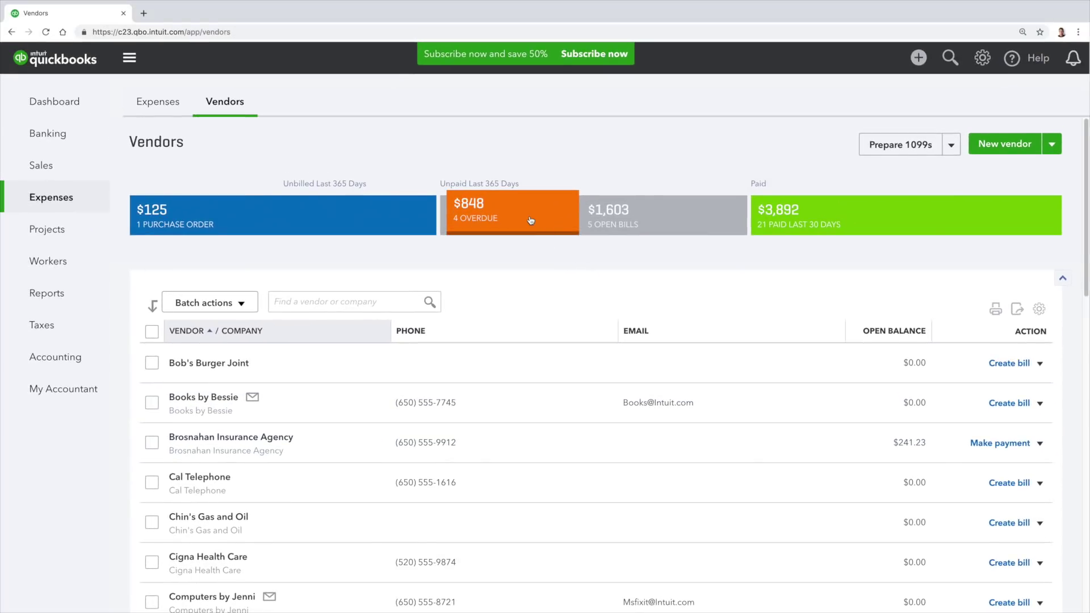
left_click(530, 221)
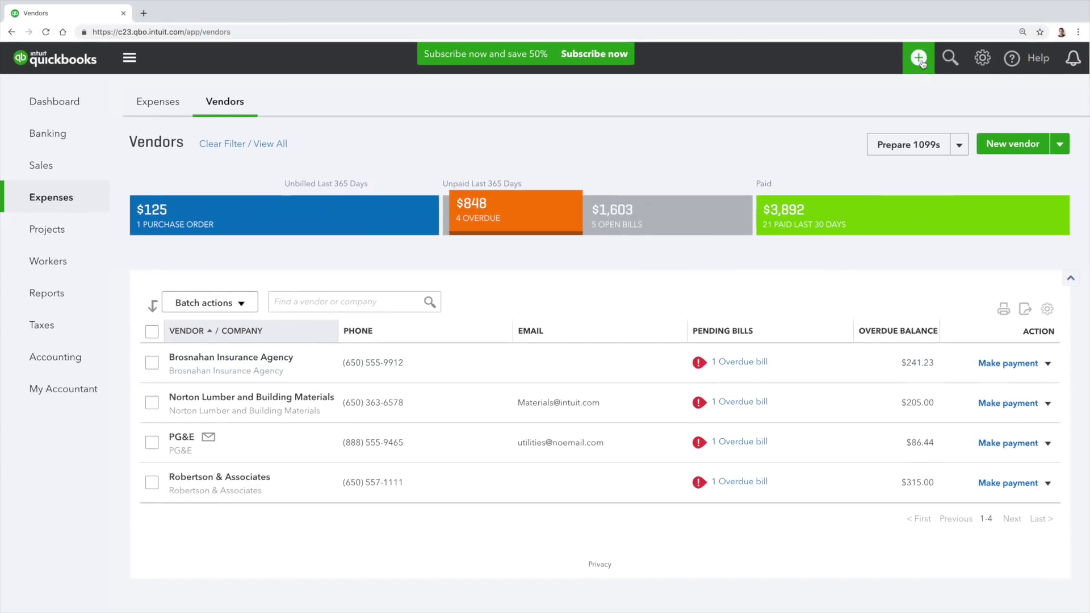
left_click(917, 58)
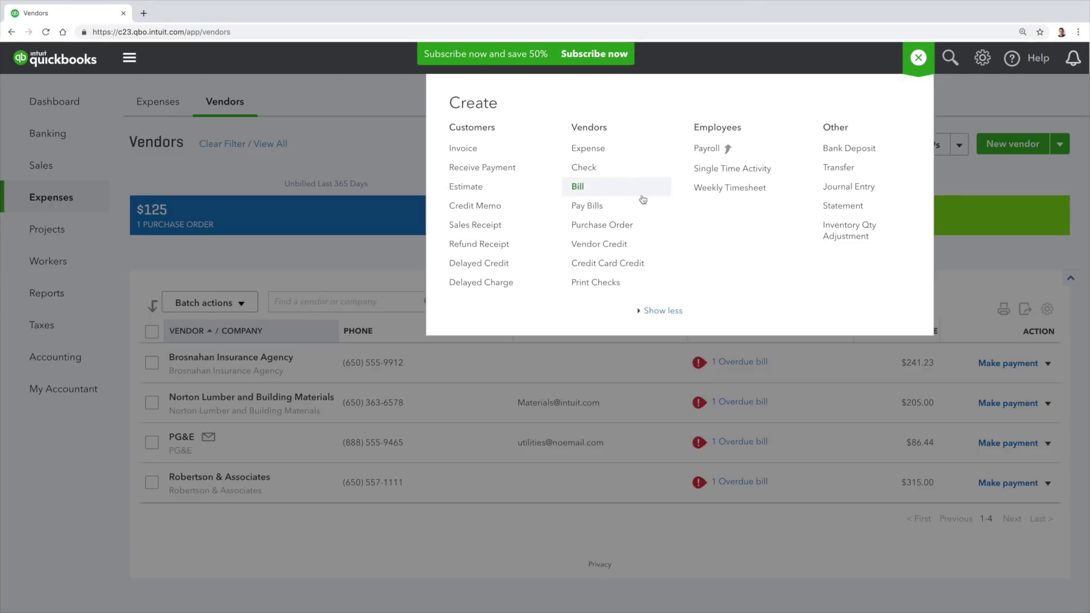
left_click(629, 206)
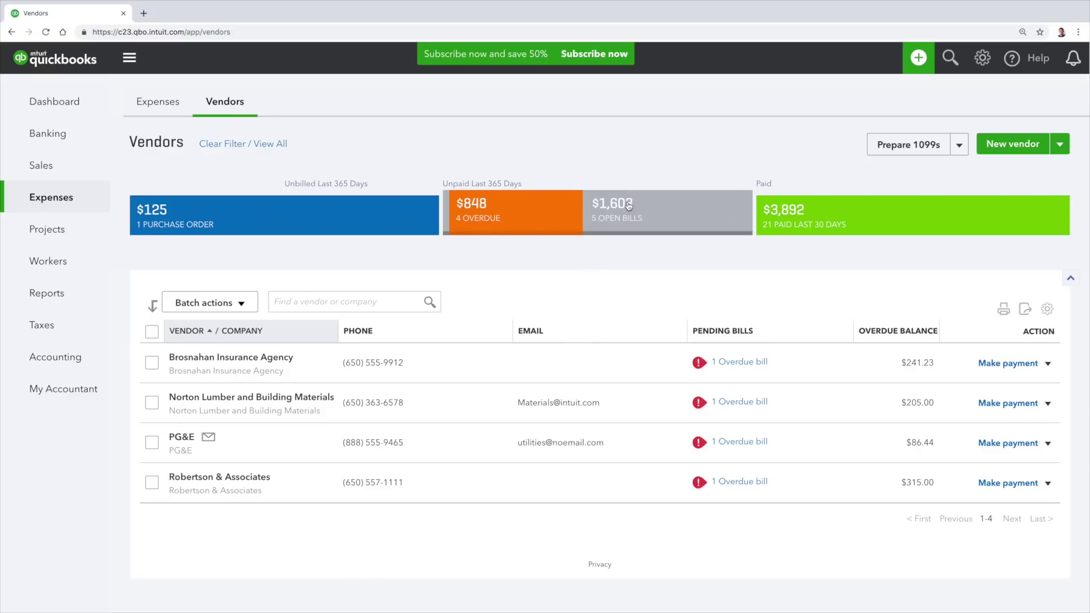
View the company's employees and contractors lists.
left_click(91, 262)
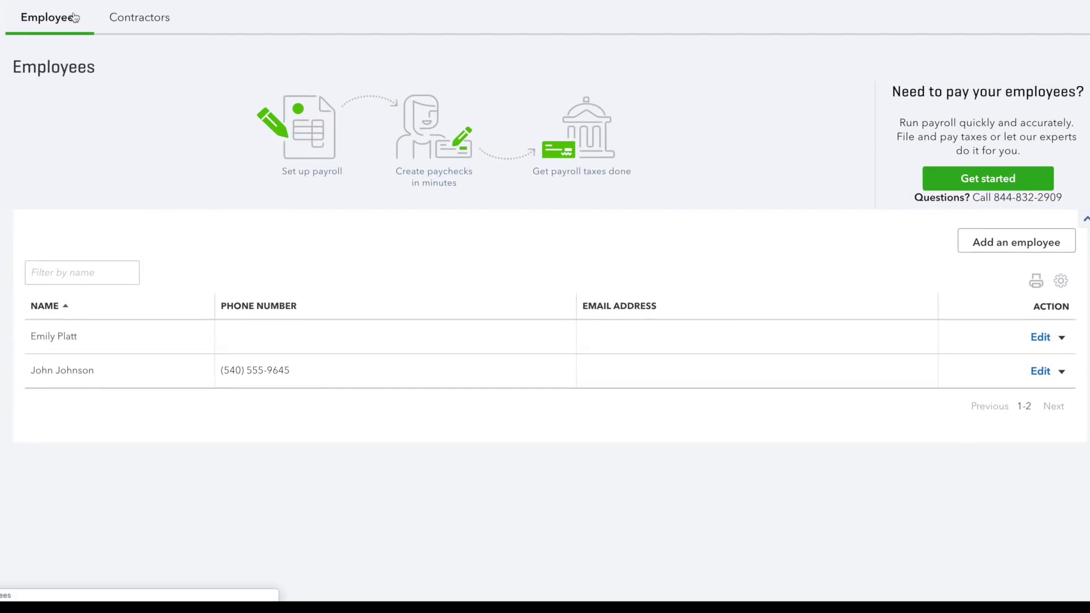
left_click(161, 20)
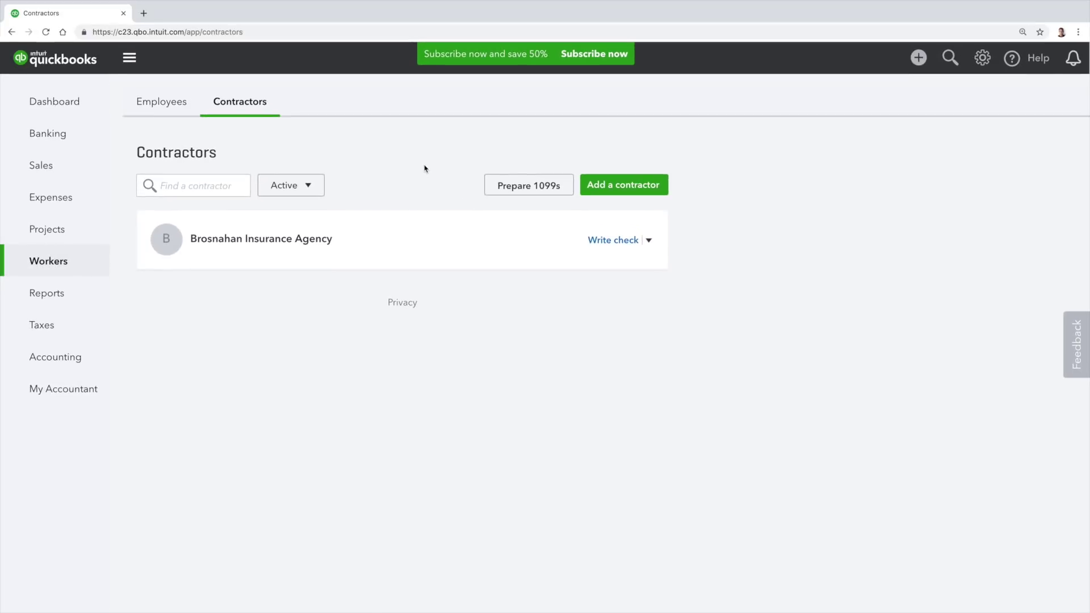
Open the favorite Profit and Loss report for the year to date.
left_click(69, 297)
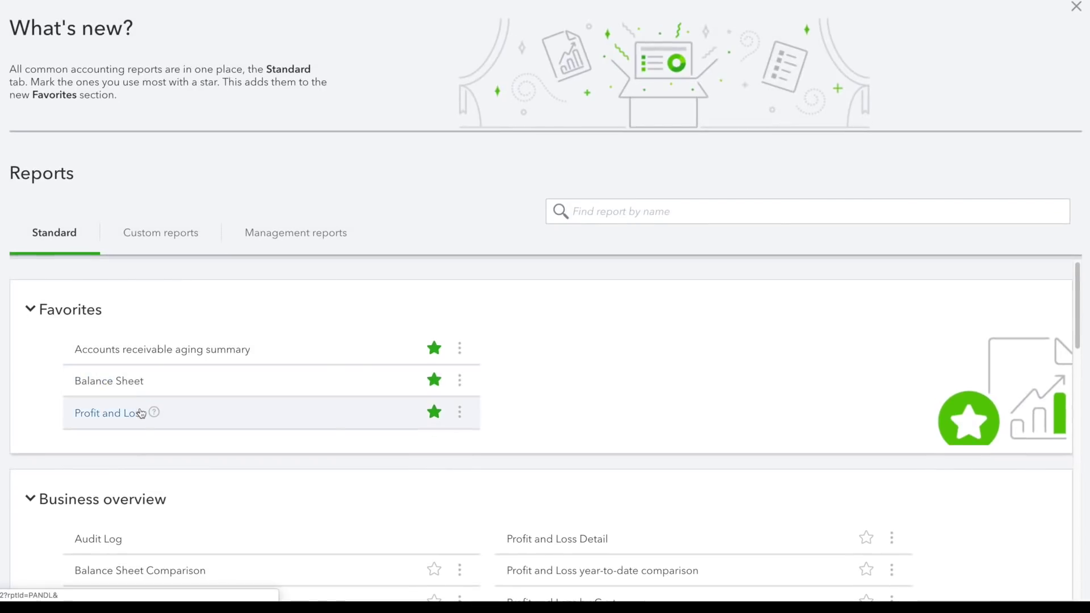
left_click(243, 448)
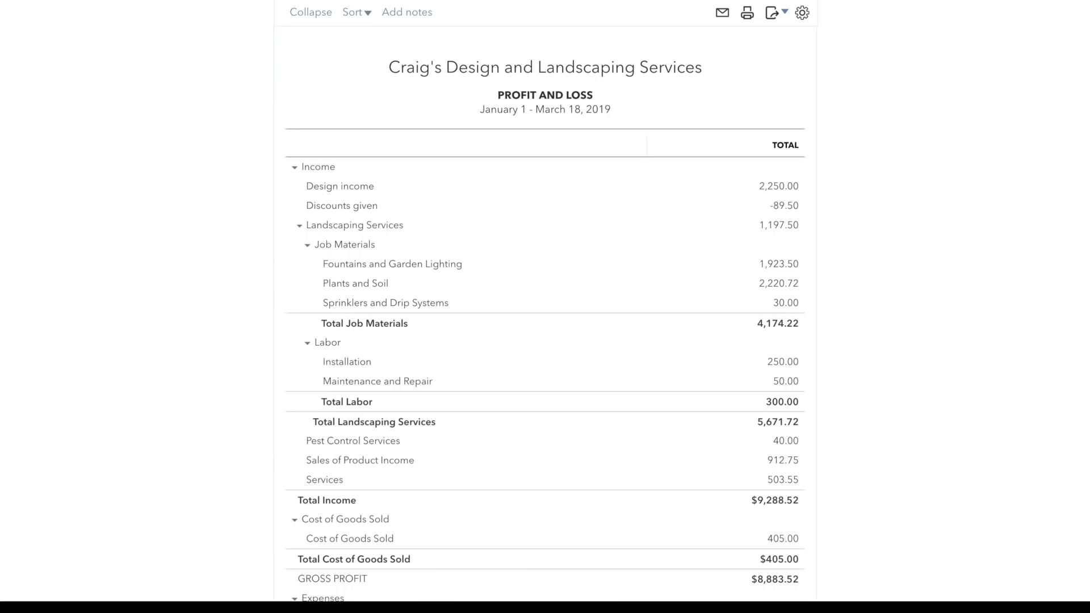
scroll(647, 93, "up", 4)
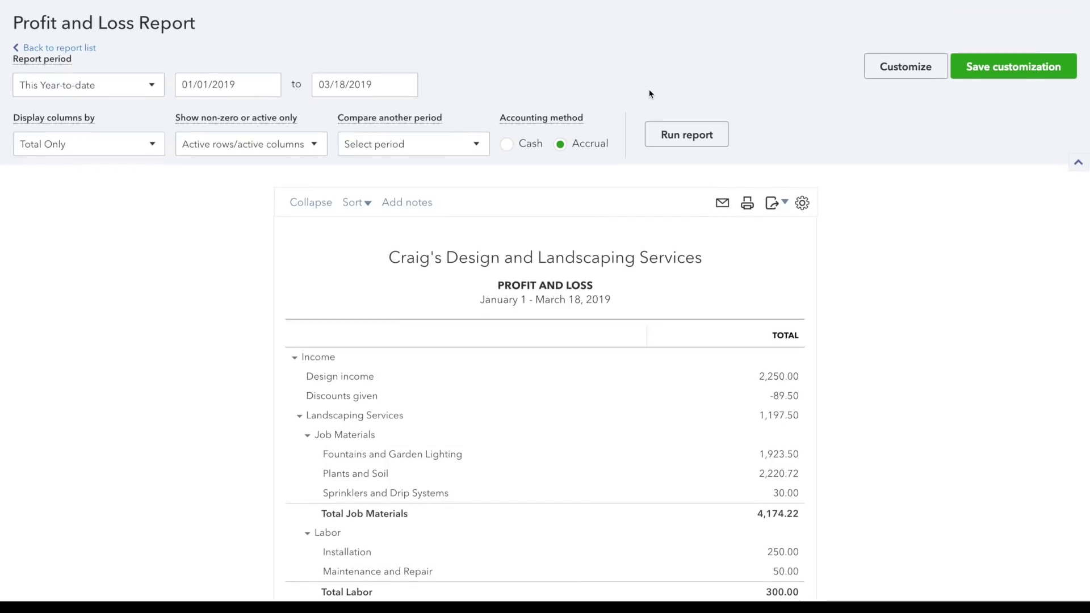
Compare the Profit and Loss report with the previous year, including $ change and % change, and run it again.
left_click(476, 144)
left_click(415, 230)
left_click(376, 251)
left_click(462, 251)
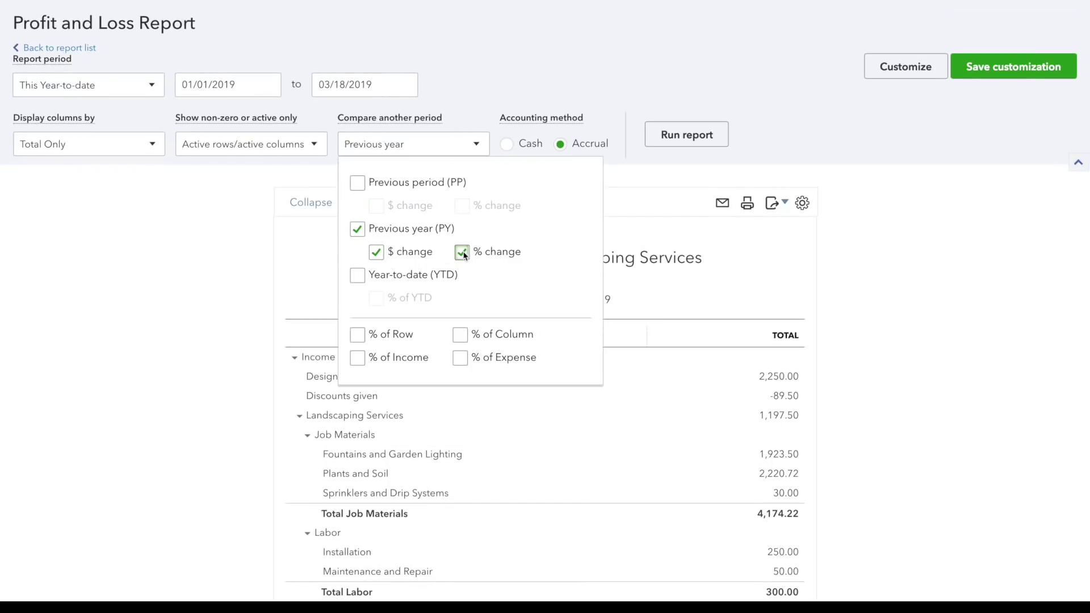
left_click(687, 136)
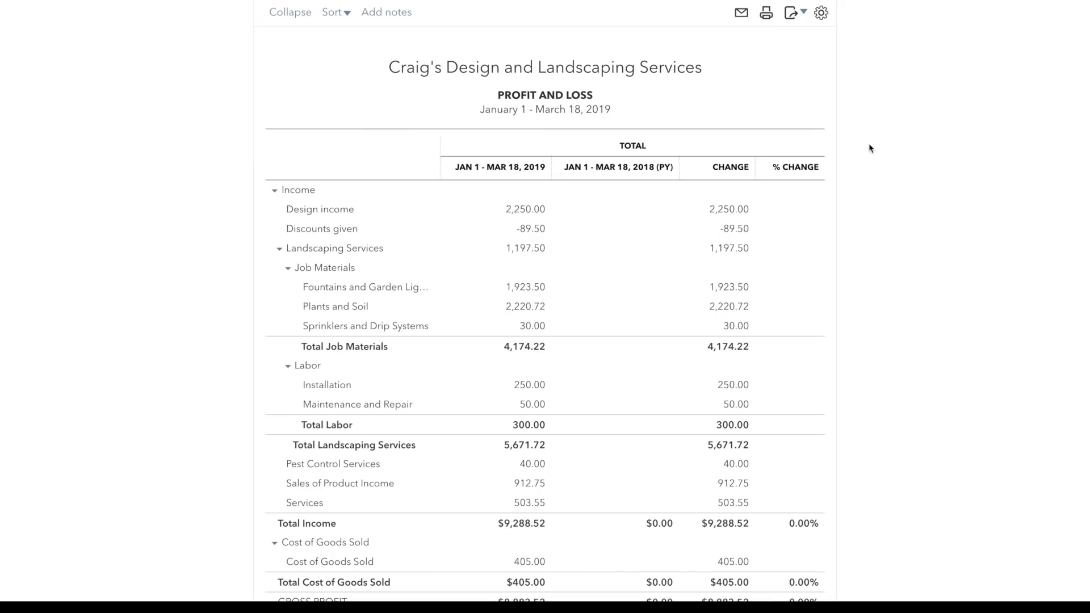
scroll(868, 148, "up", 3)
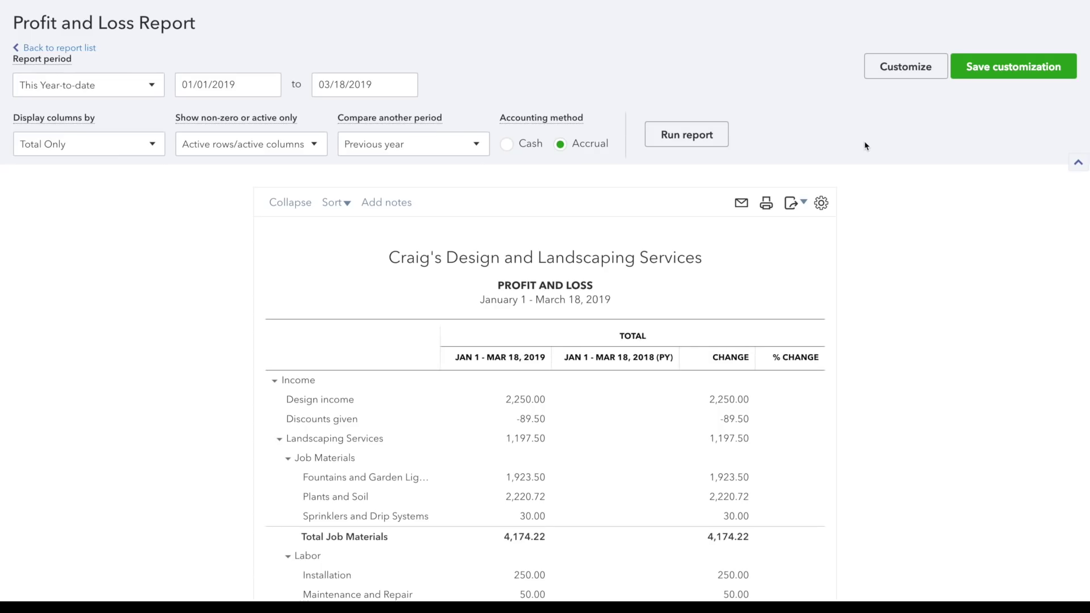
Return to the report list and open the Balance Sheet report.
left_click(75, 59)
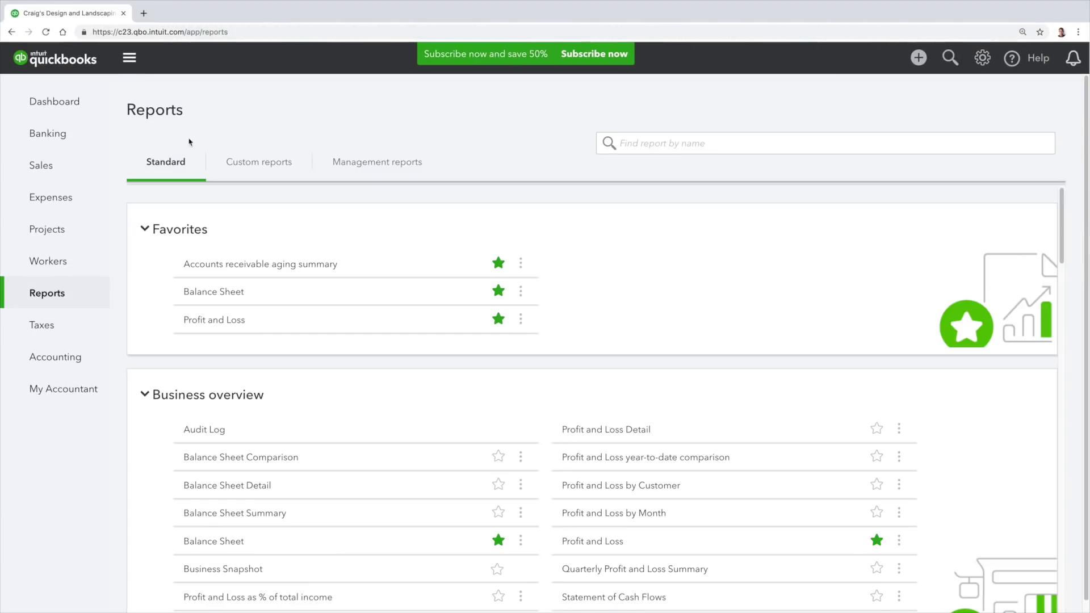
left_click(243, 292)
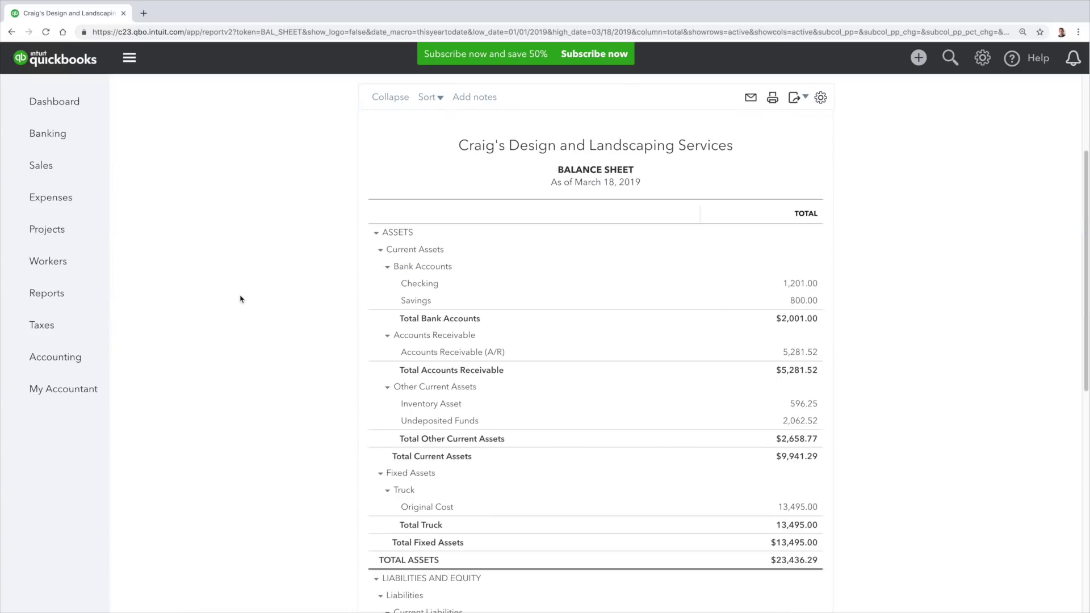
scroll(240, 299, "up", 5)
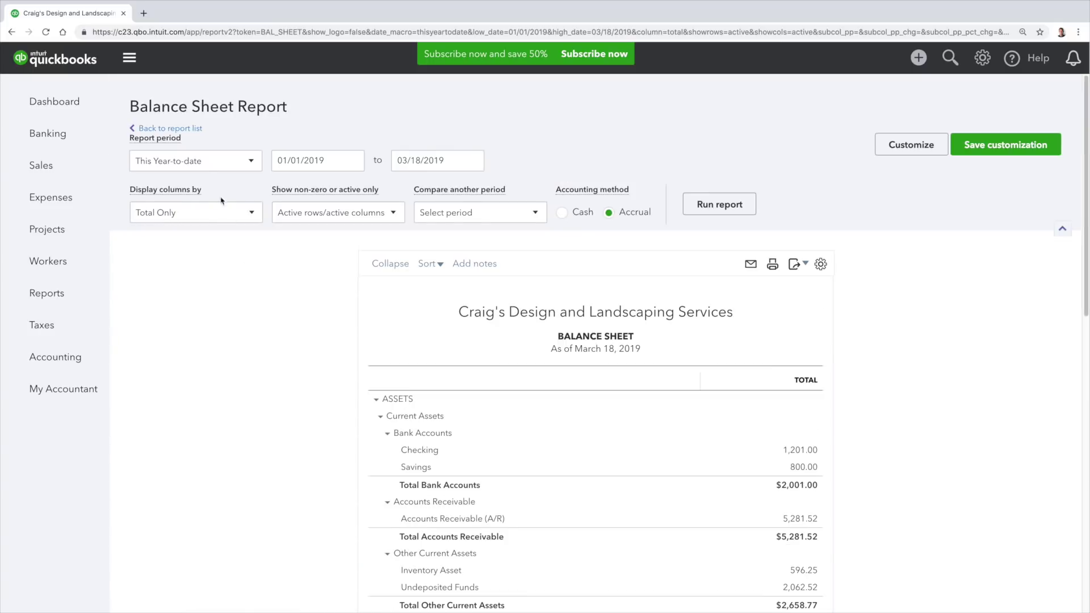
Open the Accounts receivable aging summary, view the detail behind Red Rock Diner's 61 - 90 day amount, and return to the summary.
left_click(170, 116)
left_click(284, 264)
scroll(284, 263, "down", 3)
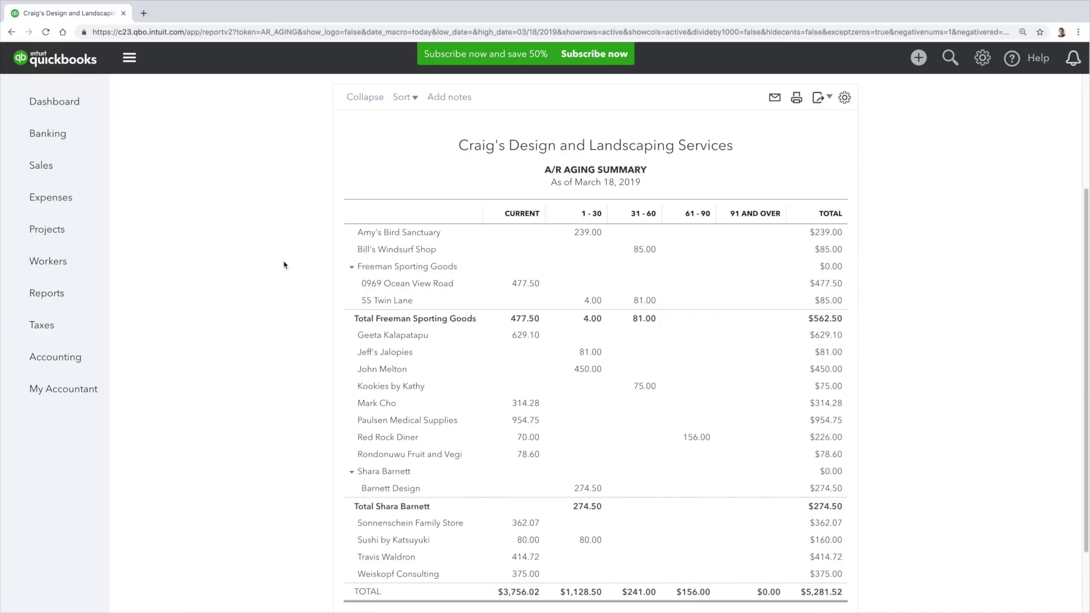
left_click(692, 439)
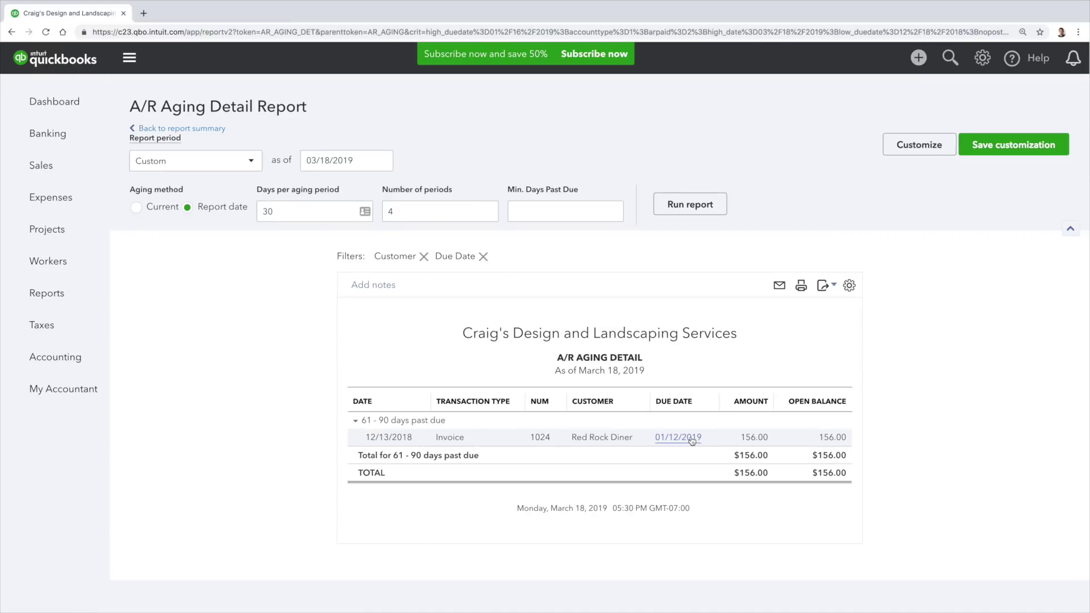
left_click(194, 128)
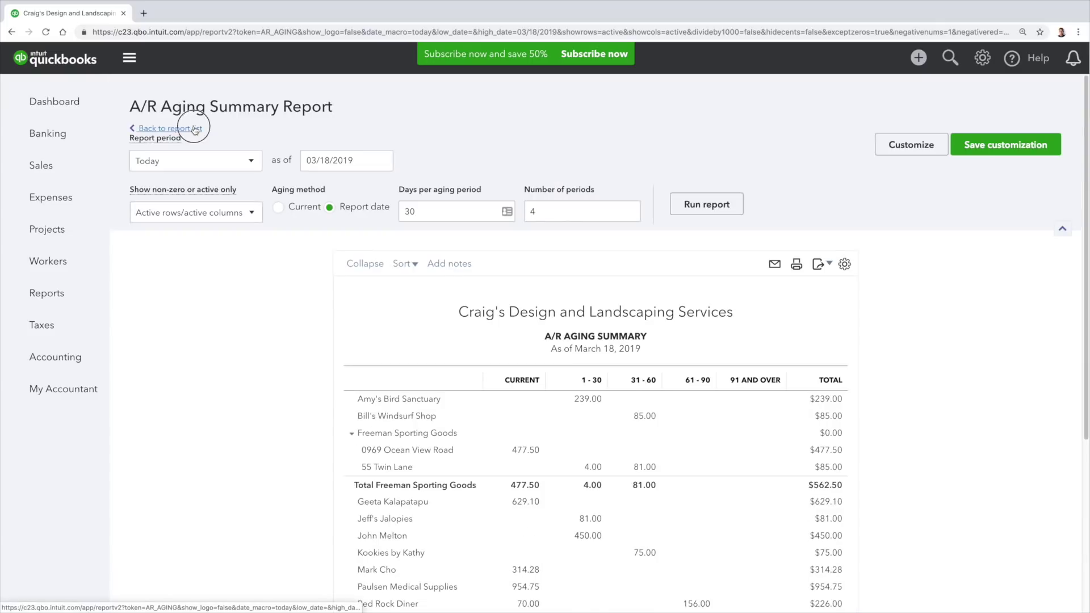
Return to the report list and browse the standard reports down to the accountant and payroll sections.
left_click(194, 127)
left_click_drag(1085, 204, 1085, 294)
left_click_drag(1085, 239, 1086, 529)
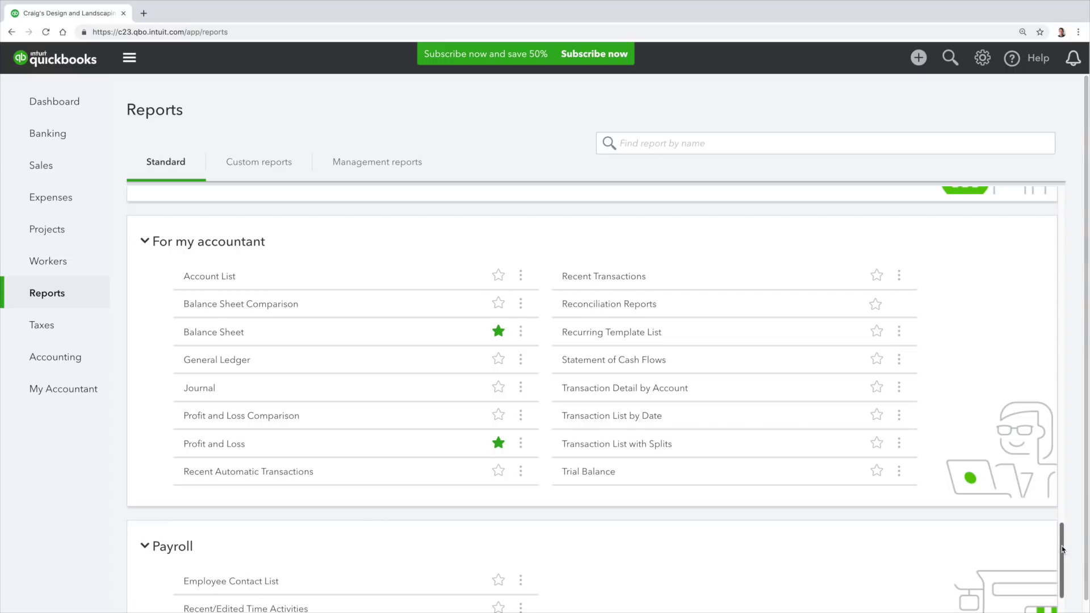
left_click_drag(1060, 547, 1043, 173)
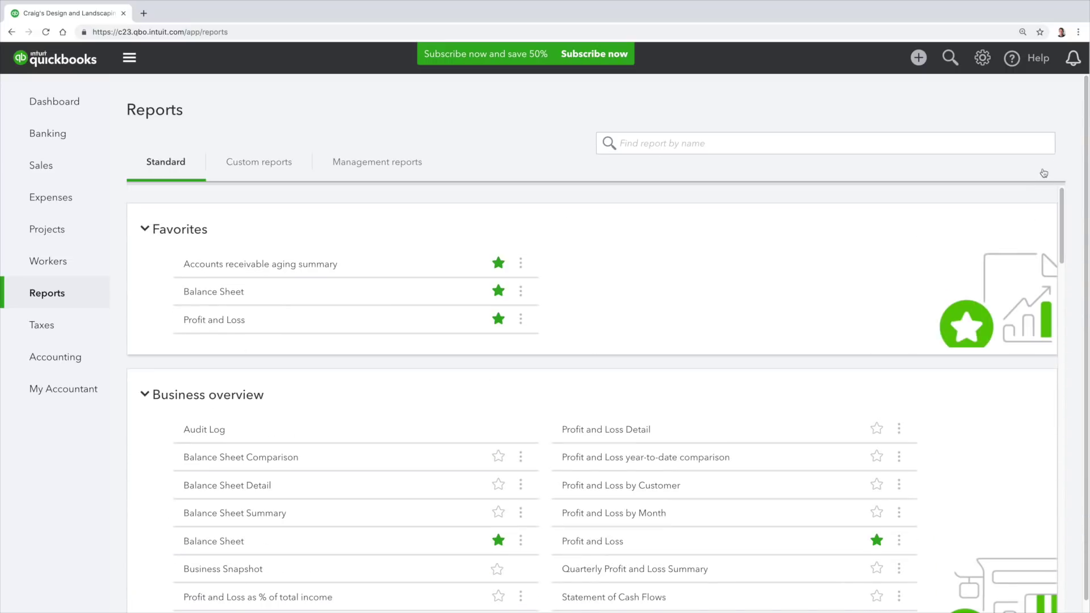
View the Sales Tax Center, then open the Chart of Accounts page.
left_click(64, 333)
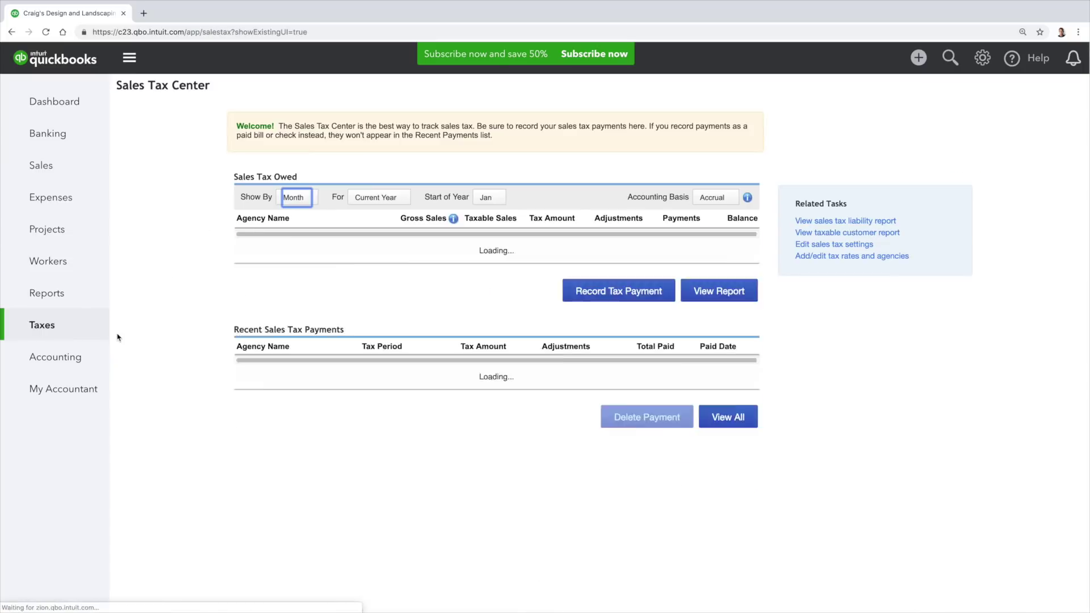
left_click(93, 355)
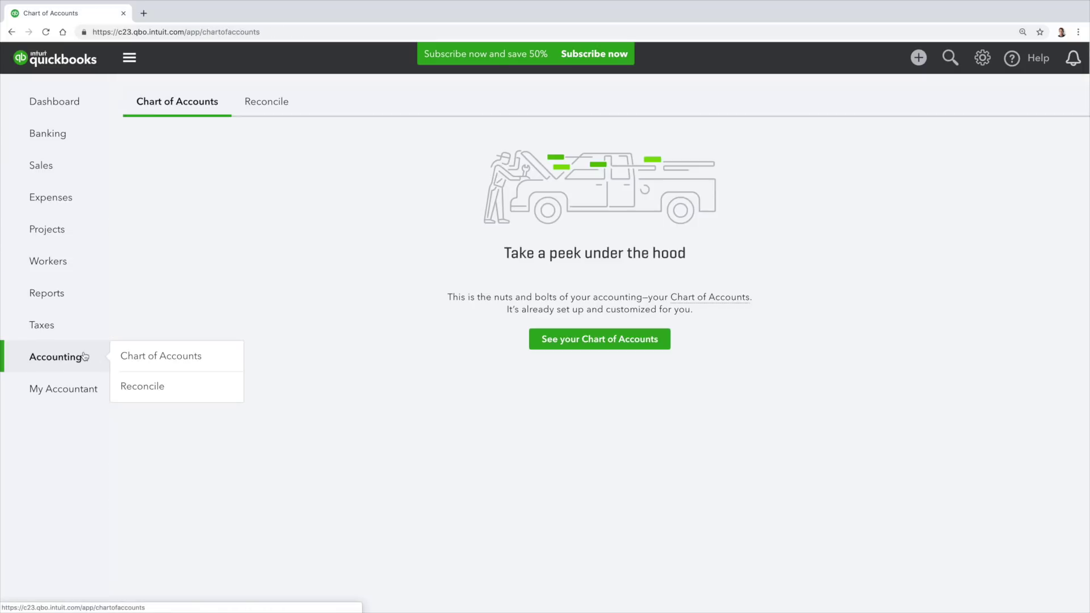
View the full Chart of Accounts list, the Reconcile page and the My Accountant page.
left_click(566, 340)
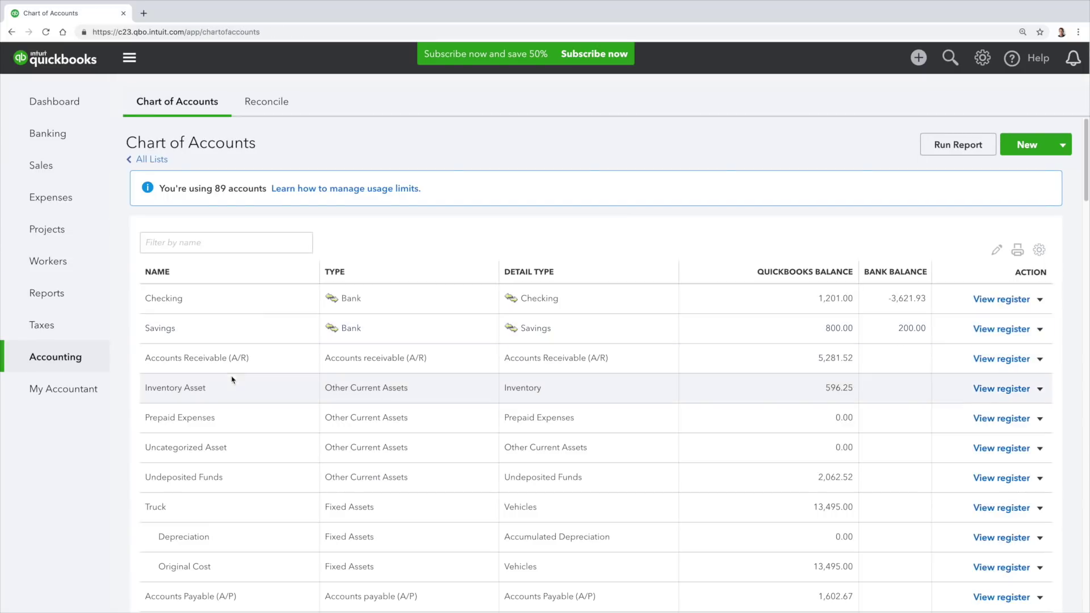
left_click(284, 101)
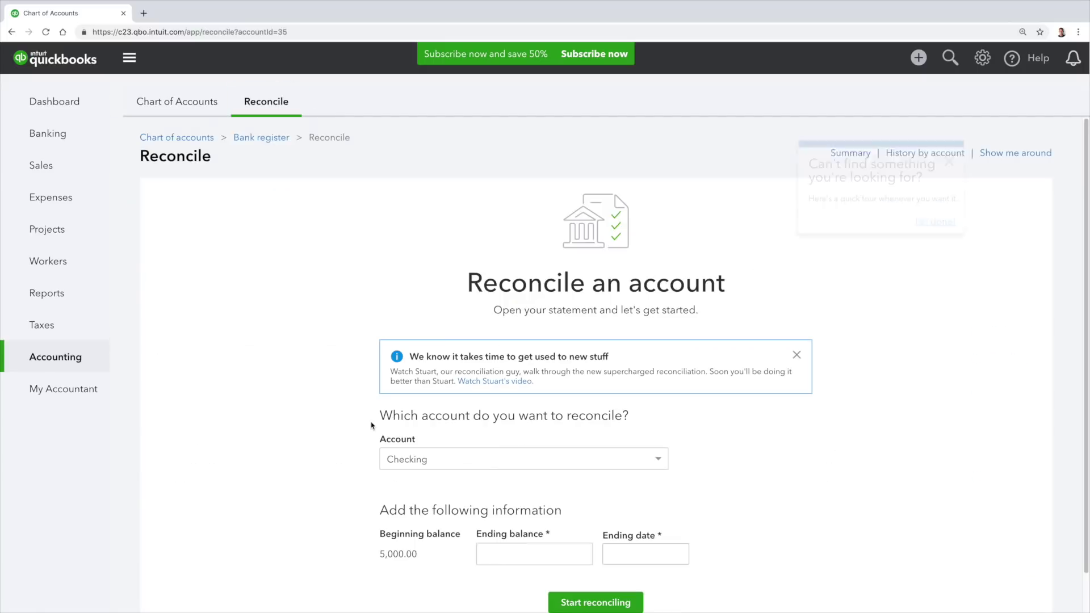
left_click(84, 391)
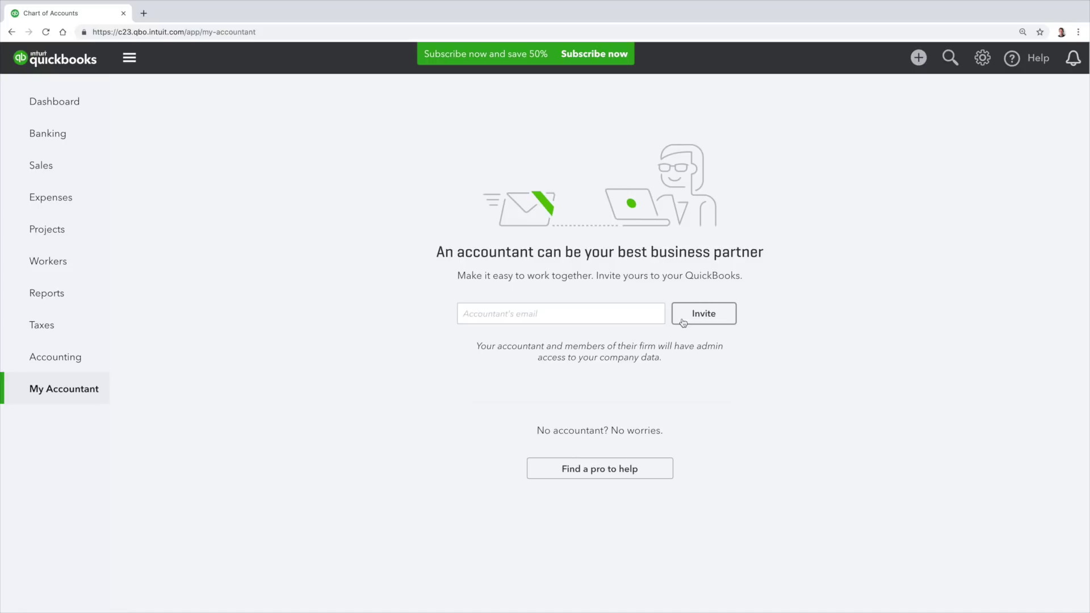
Open the transaction search and browse the recent transactions down to the end of the list.
left_click(948, 62)
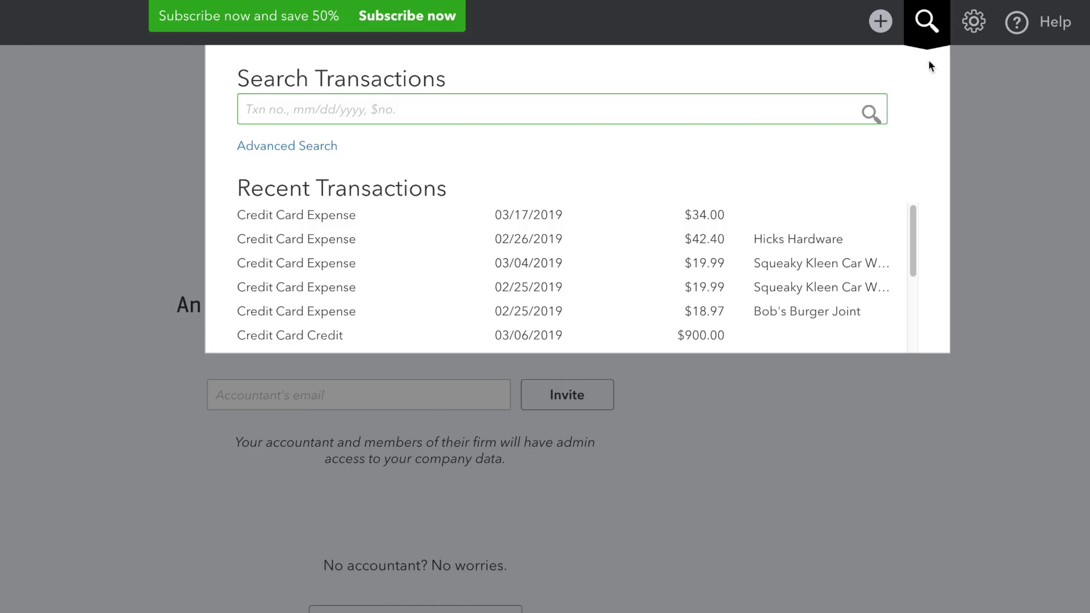
left_click_drag(914, 221, 910, 301)
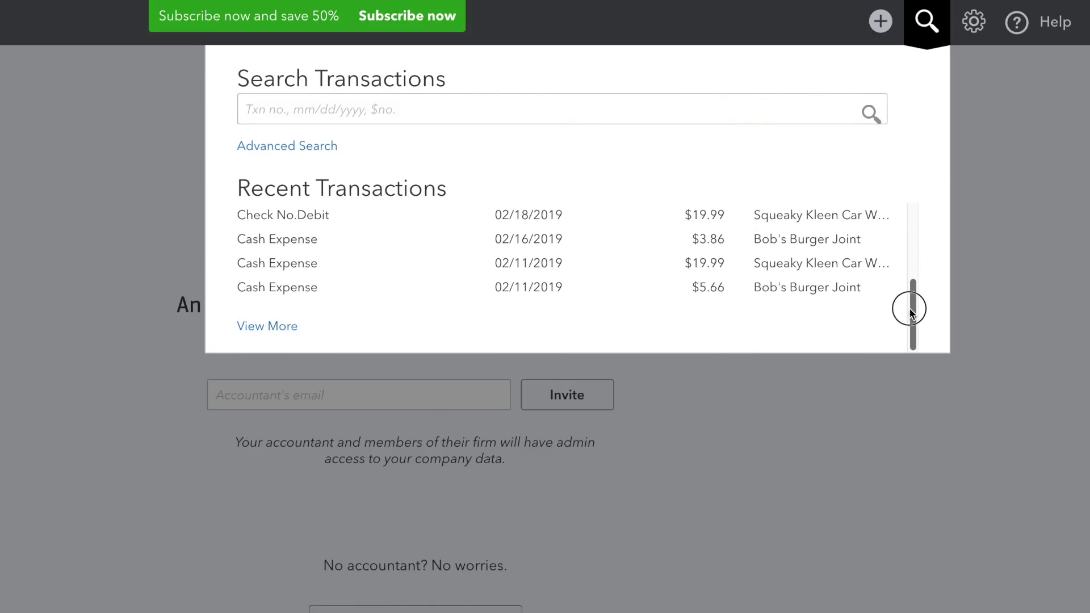
left_click(293, 235)
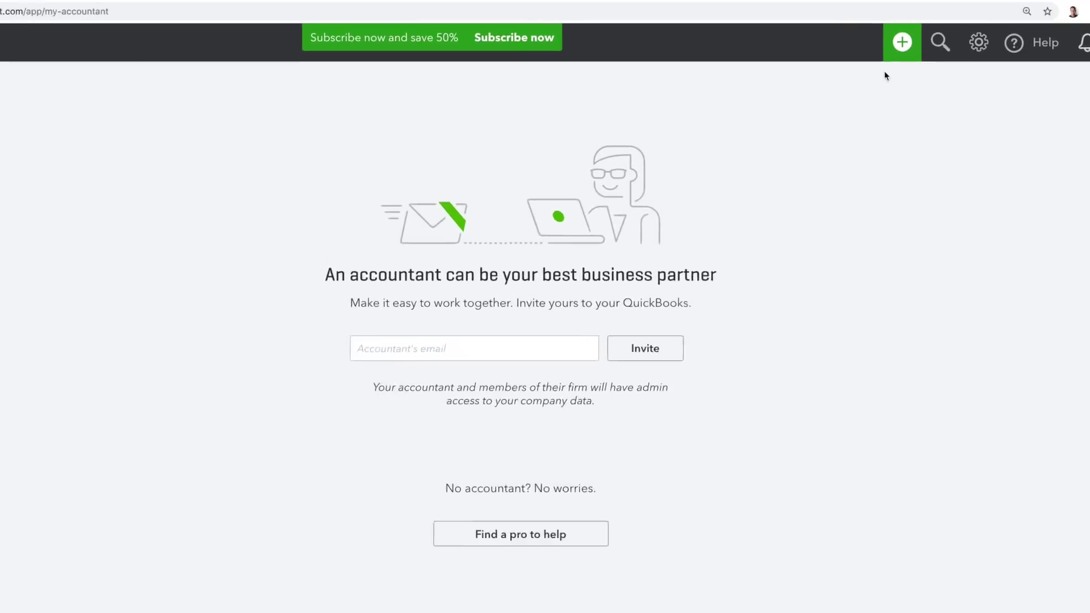
Search the transactions for number 1036 and open the matching invoice.
left_click(939, 42)
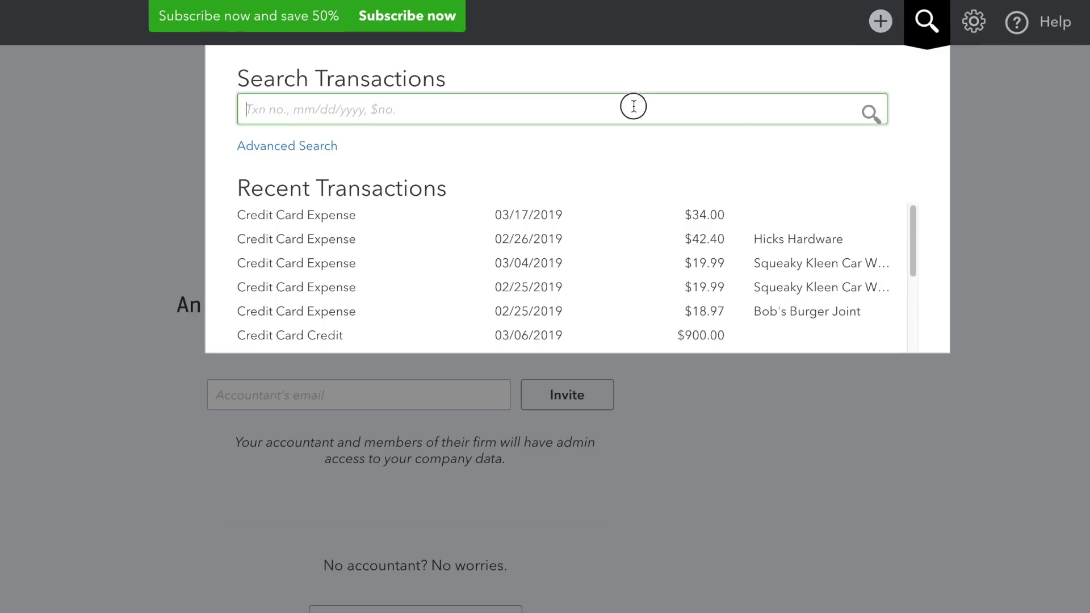
type("1036")
key("Return")
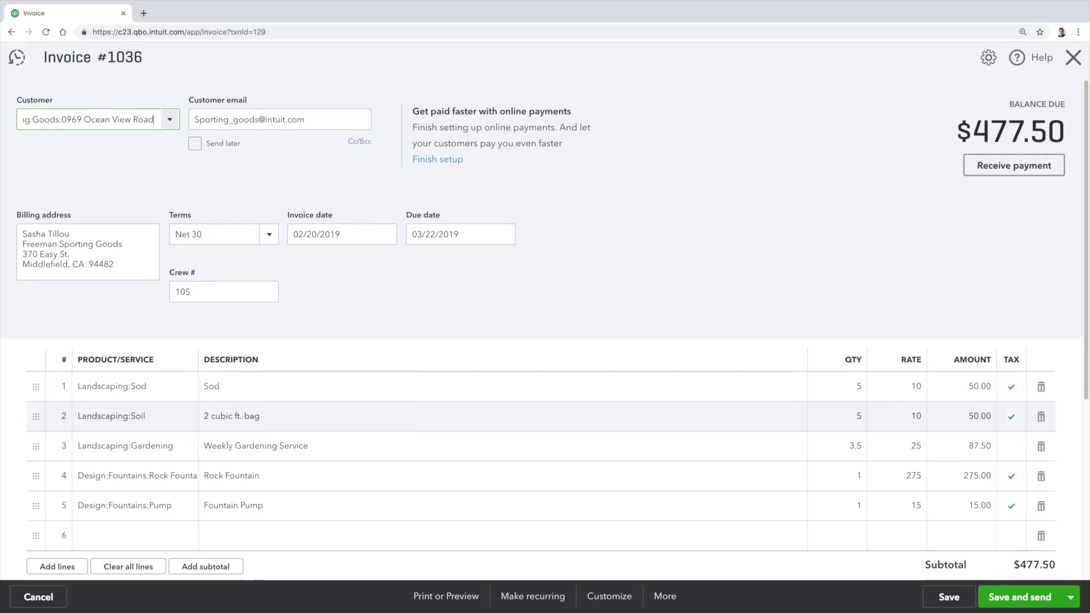